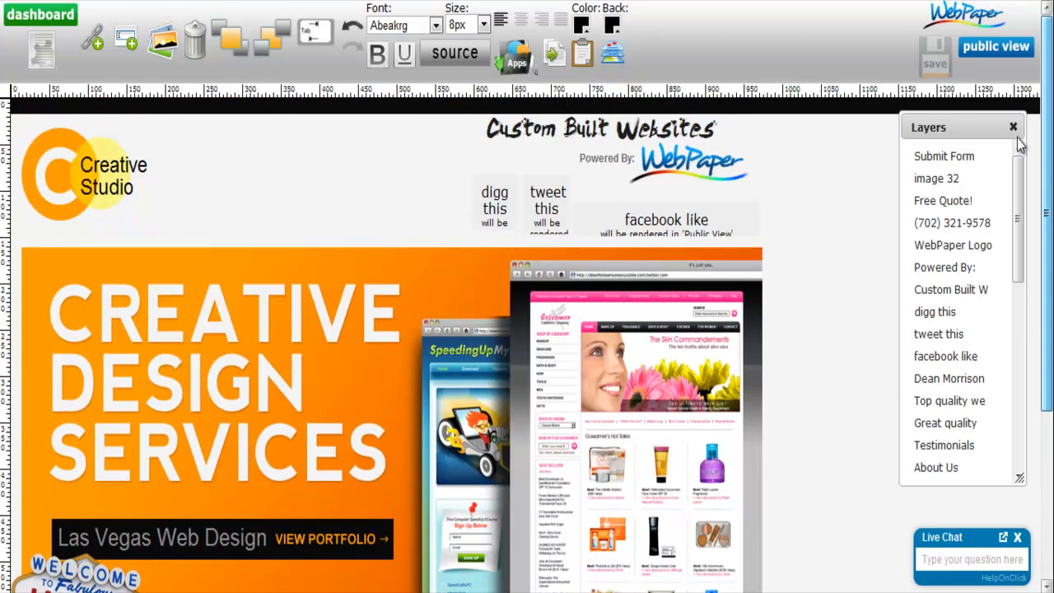
pyautogui.click(122, 356)
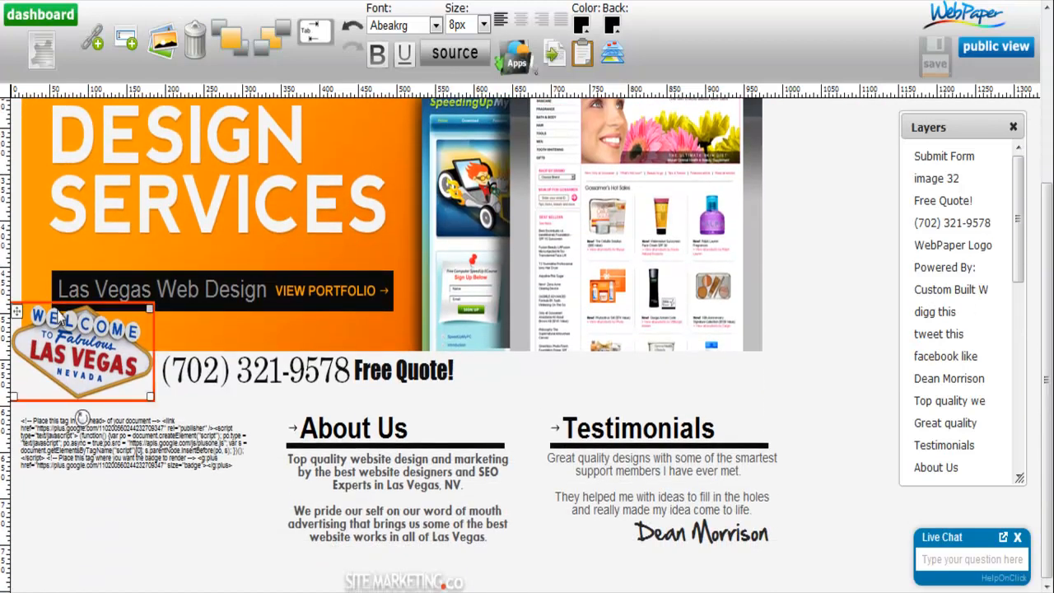
pyautogui.click(336, 371)
pyautogui.click(684, 262)
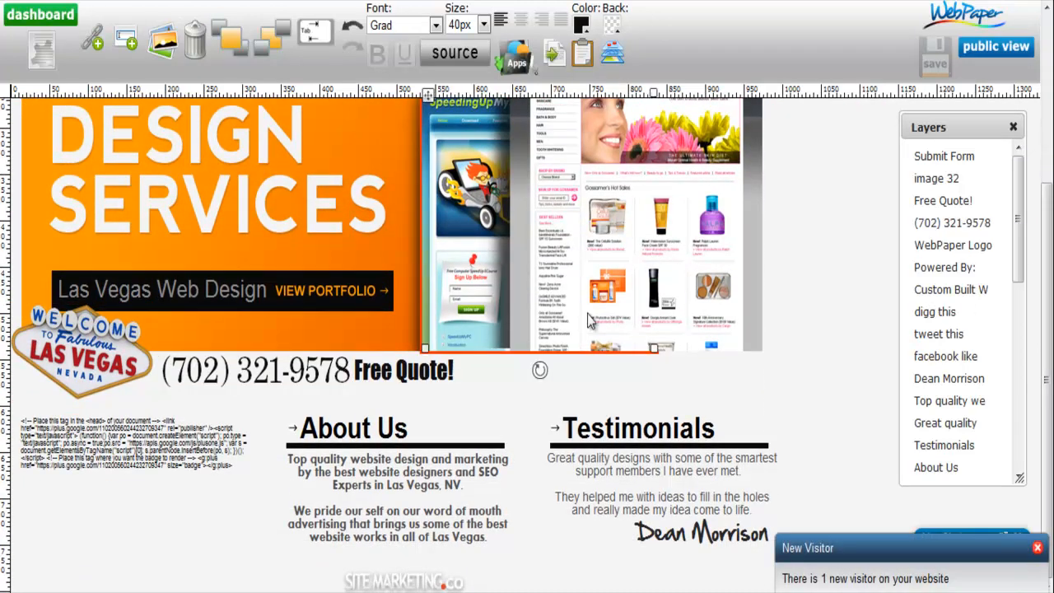
# - Add a Submit Form app to the page
pyautogui.click(517, 66)
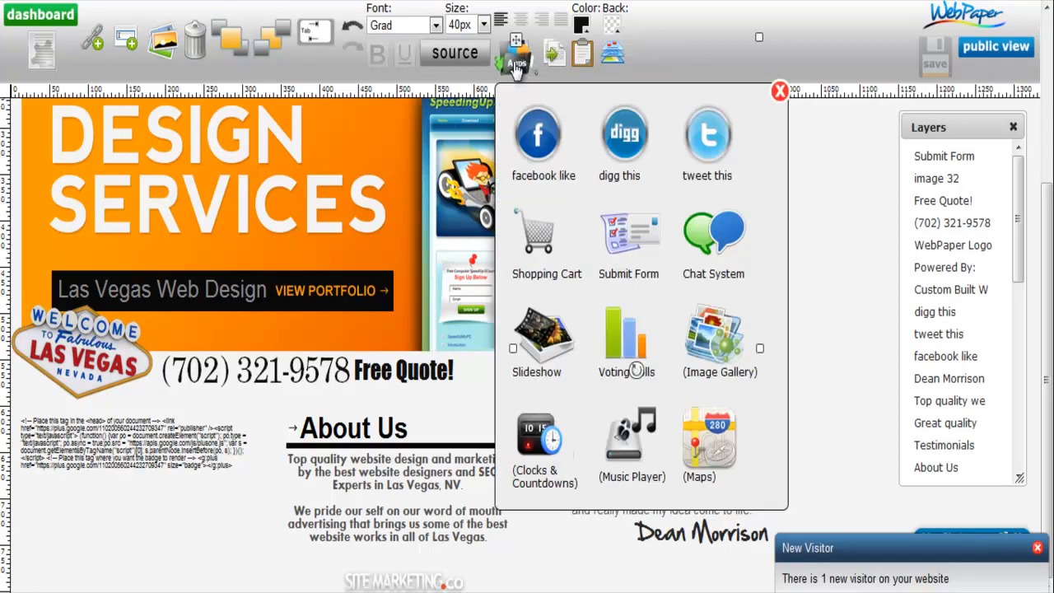
pyautogui.click(638, 237)
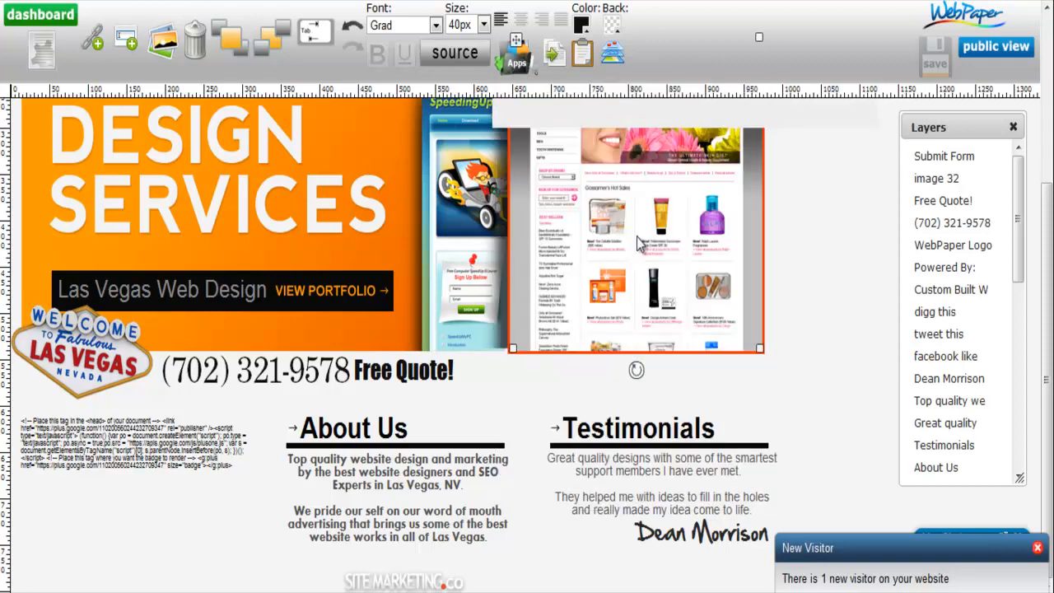
pyautogui.moveTo(1048, 255); pyautogui.dragTo(1045, 6)
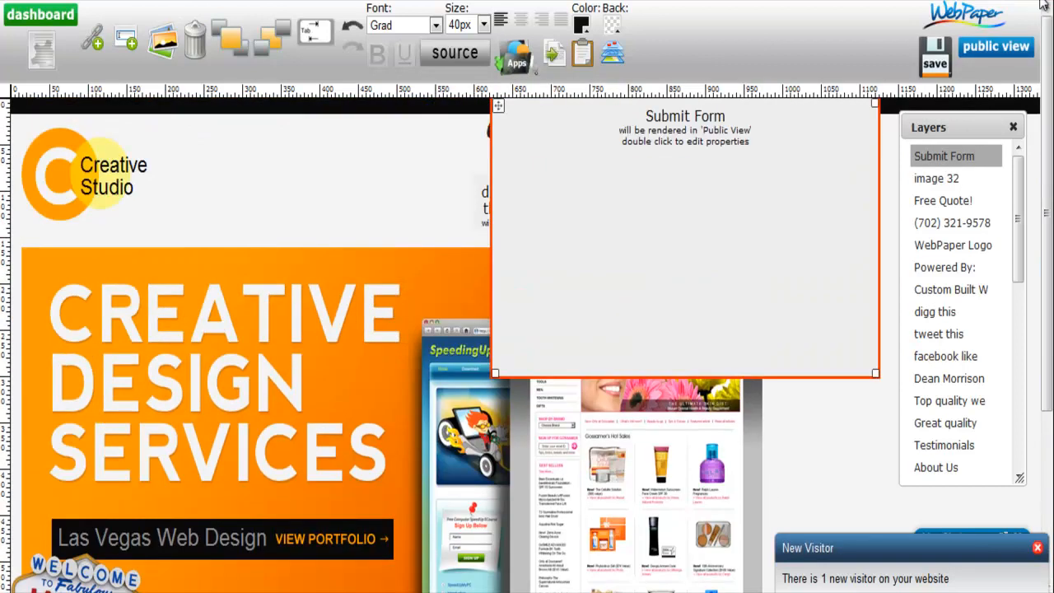
# - Move the Submit Form block into the empty area just below the SITE MARKETING.CO logo
pyautogui.moveTo(500, 107); pyautogui.dragTo(216, 481)
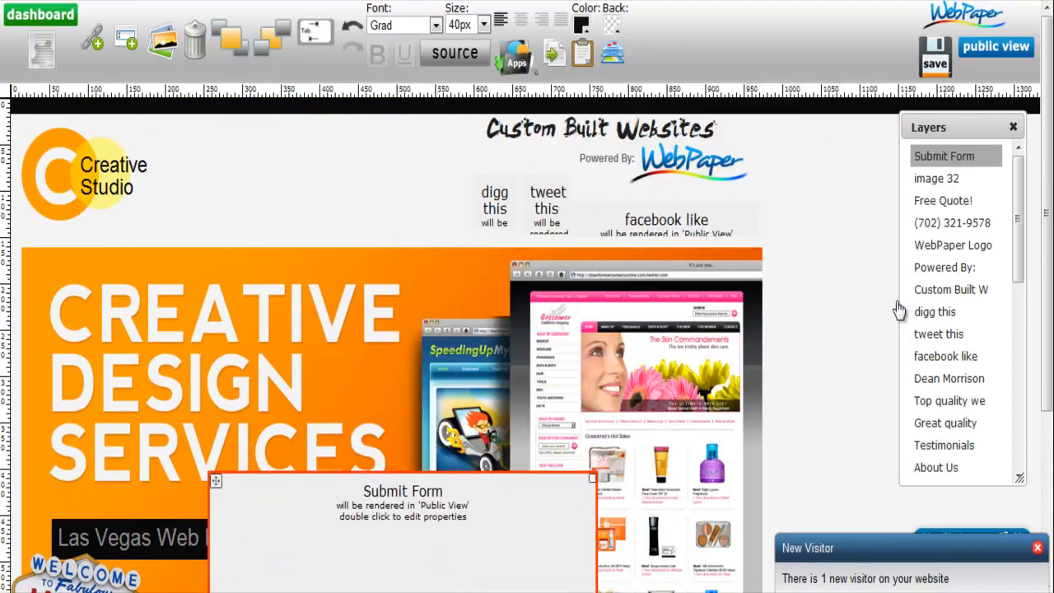
pyautogui.scroll(-3, 1051, 245)
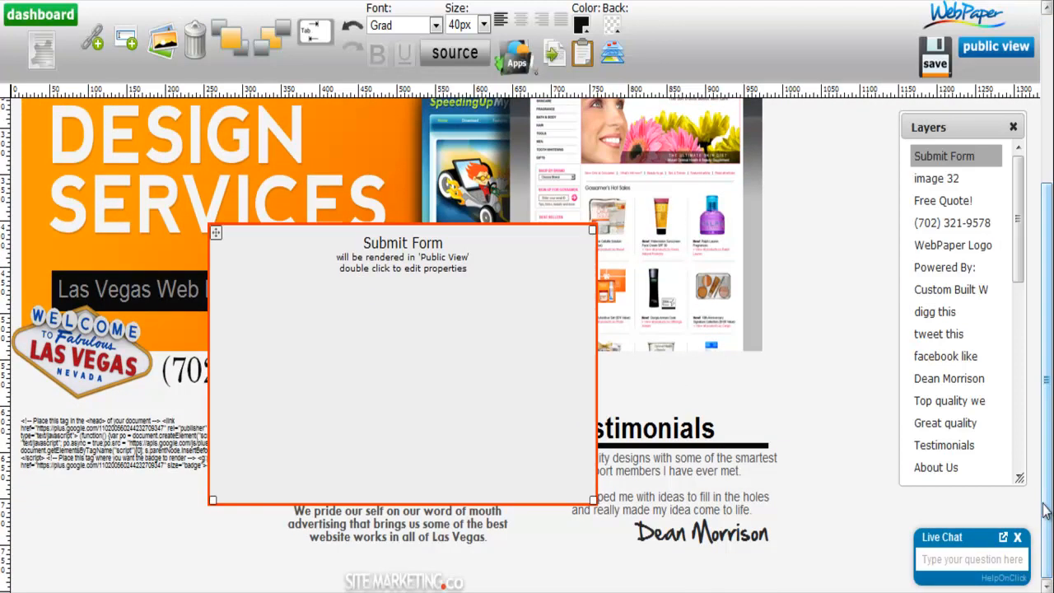
pyautogui.moveTo(217, 236); pyautogui.dragTo(182, 592)
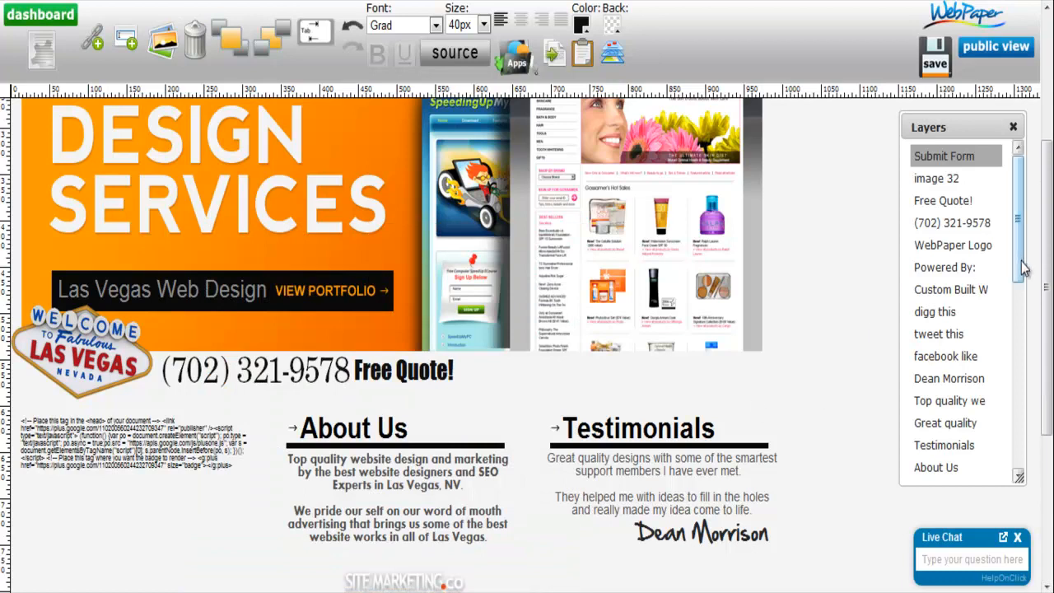
pyautogui.scroll(-3, 1046, 277)
pyautogui.moveTo(1046, 396); pyautogui.dragTo(1046, 419)
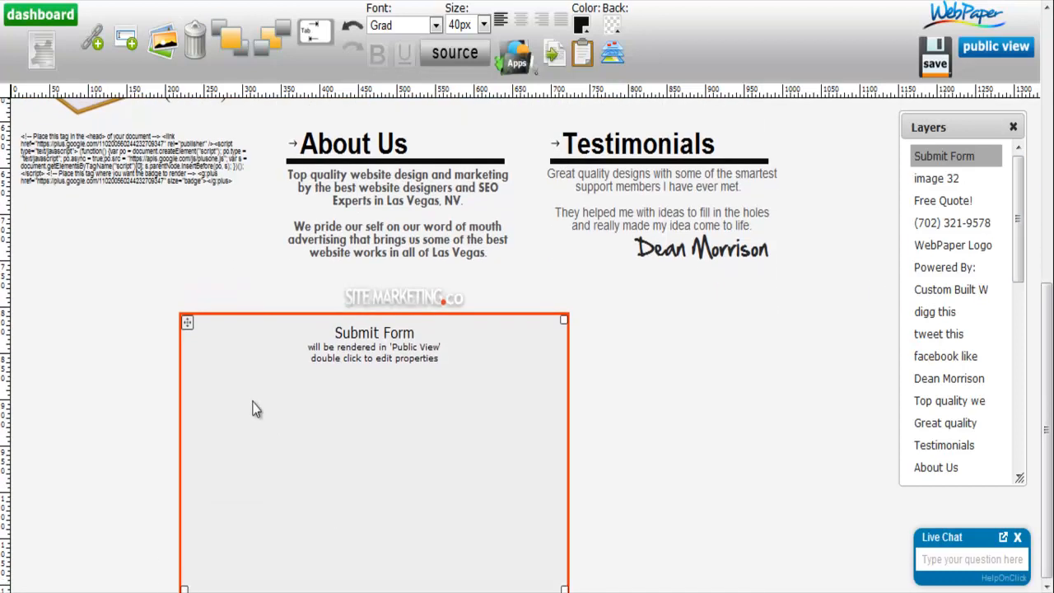
pyautogui.moveTo(191, 317); pyautogui.dragTo(219, 322)
# - Open the submit form's settings and change the input control's caption to "Email", saving the change
pyautogui.doubleClick(483, 390)
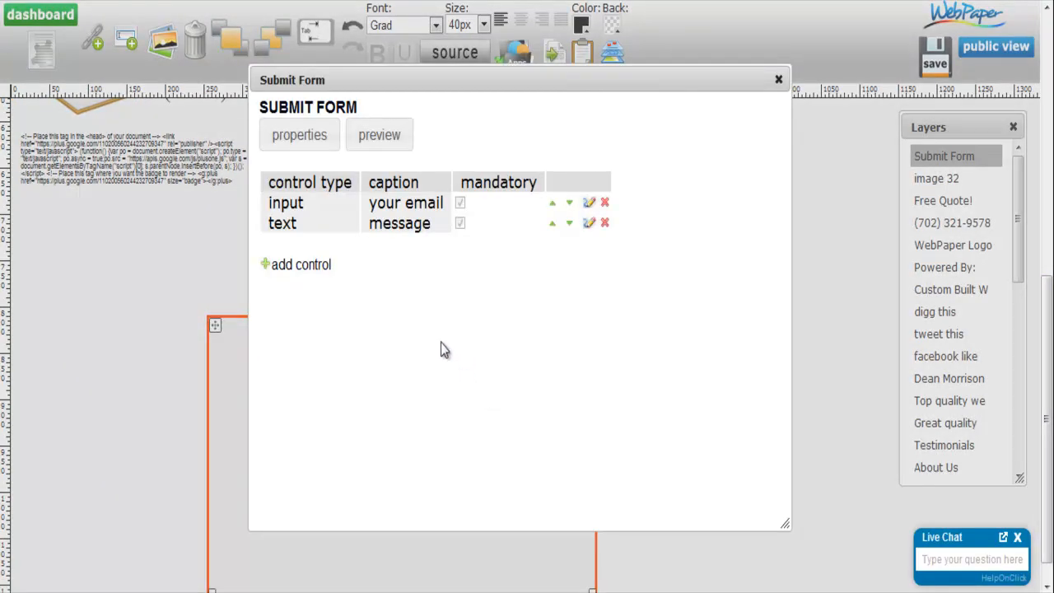
pyautogui.click(590, 203)
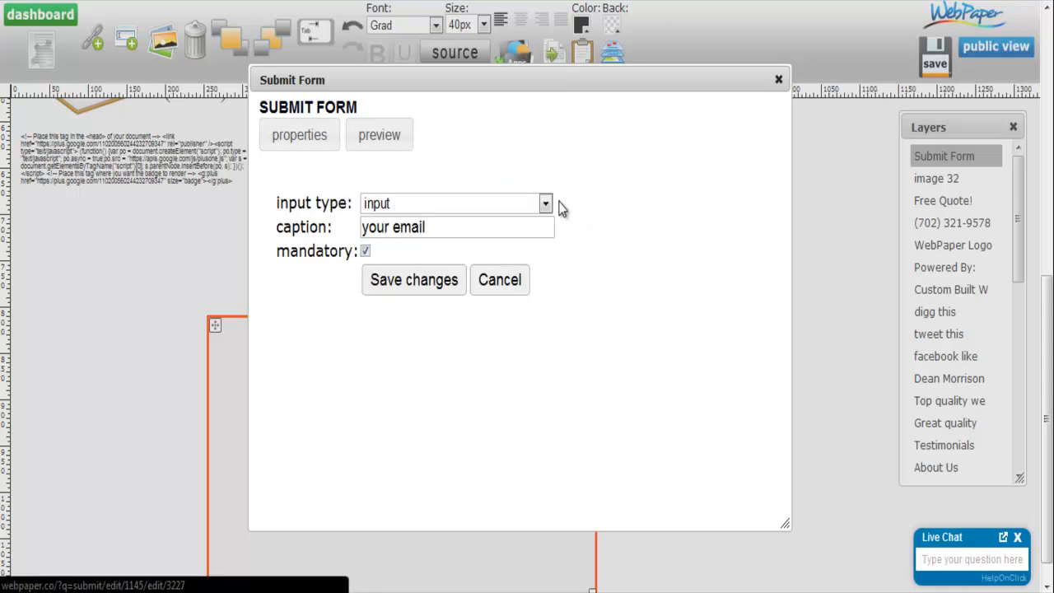
pyautogui.moveTo(453, 235); pyautogui.dragTo(361, 232)
pyautogui.write('Email')
pyautogui.click(427, 332)
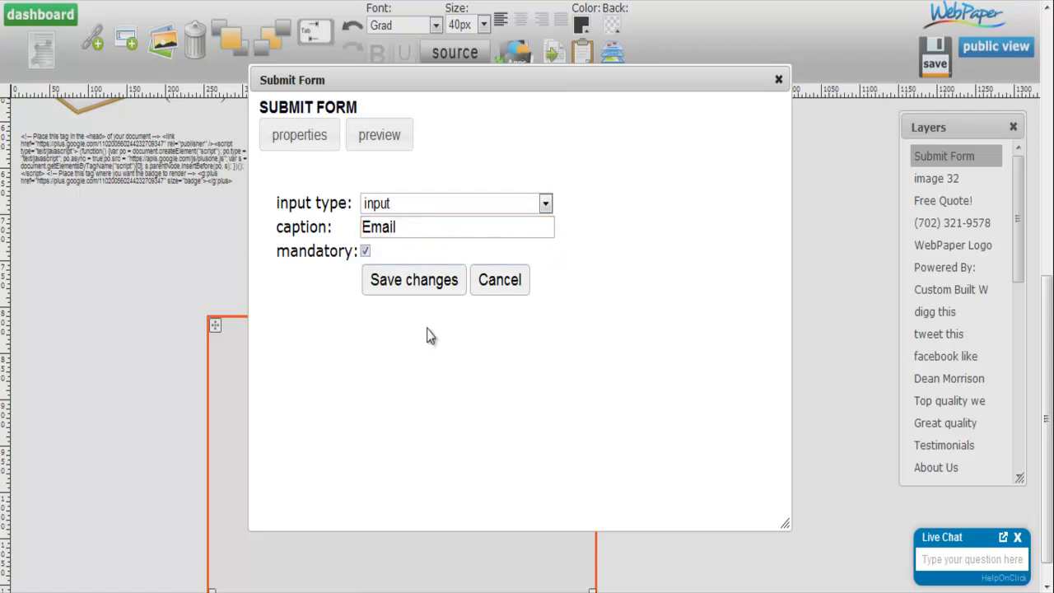
pyautogui.click(416, 284)
# - Capitalize the text control's caption as "Message" and save the change
pyautogui.click(576, 224)
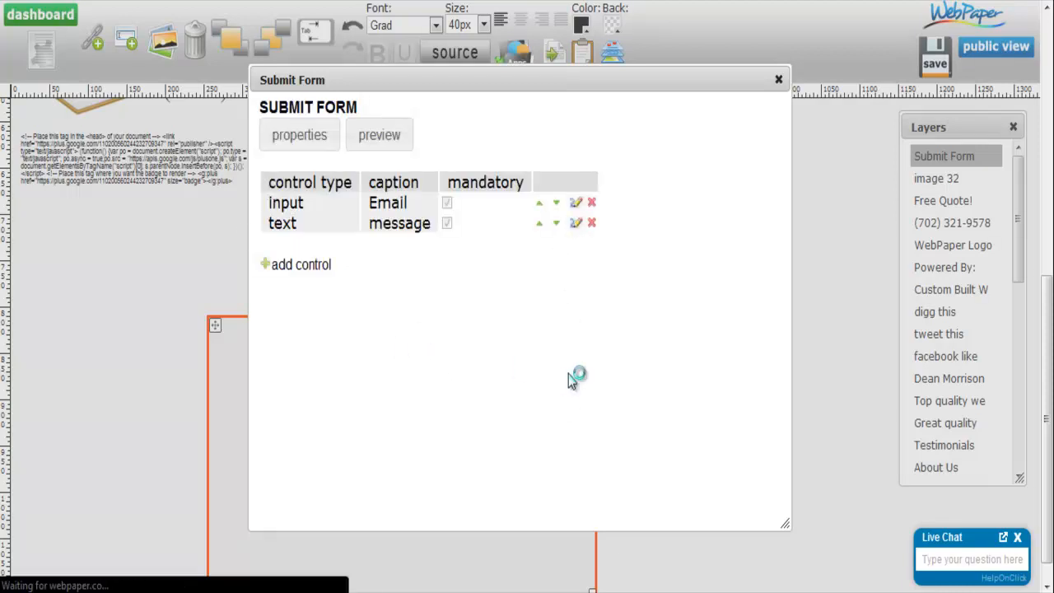
pyautogui.moveTo(375, 224); pyautogui.dragTo(364, 227)
pyautogui.write('M')
pyautogui.click(414, 281)
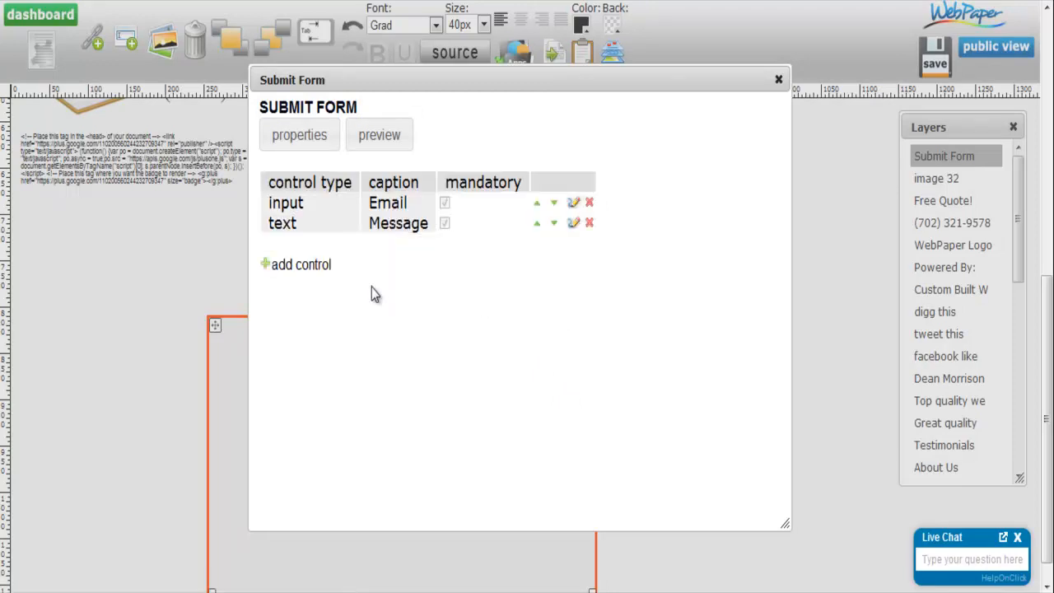
# - Add a dropdown control captioned "System" with the items Windows and Mac
pyautogui.click(306, 265)
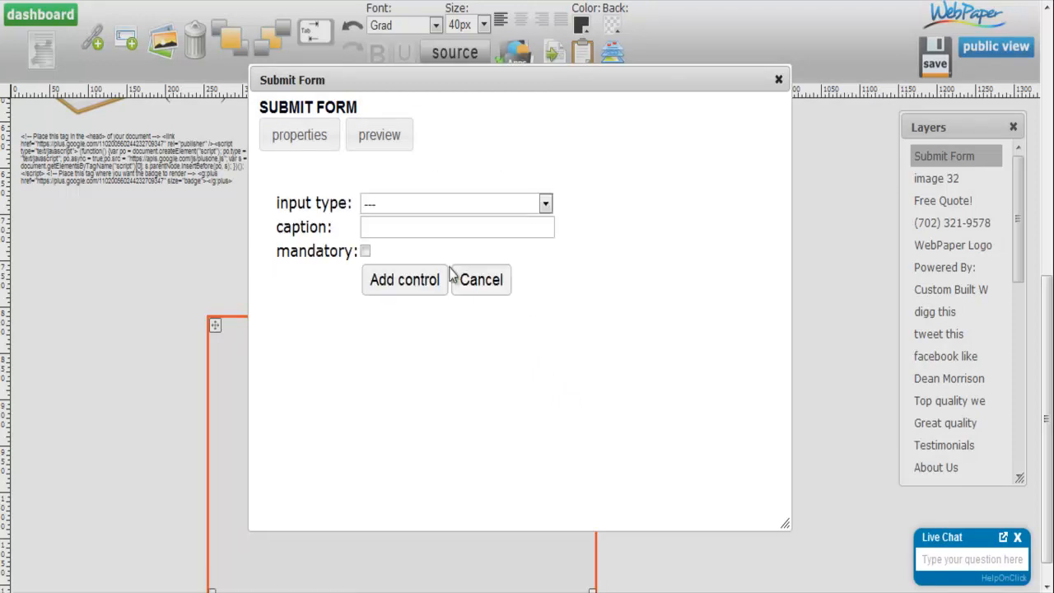
pyautogui.click(394, 206)
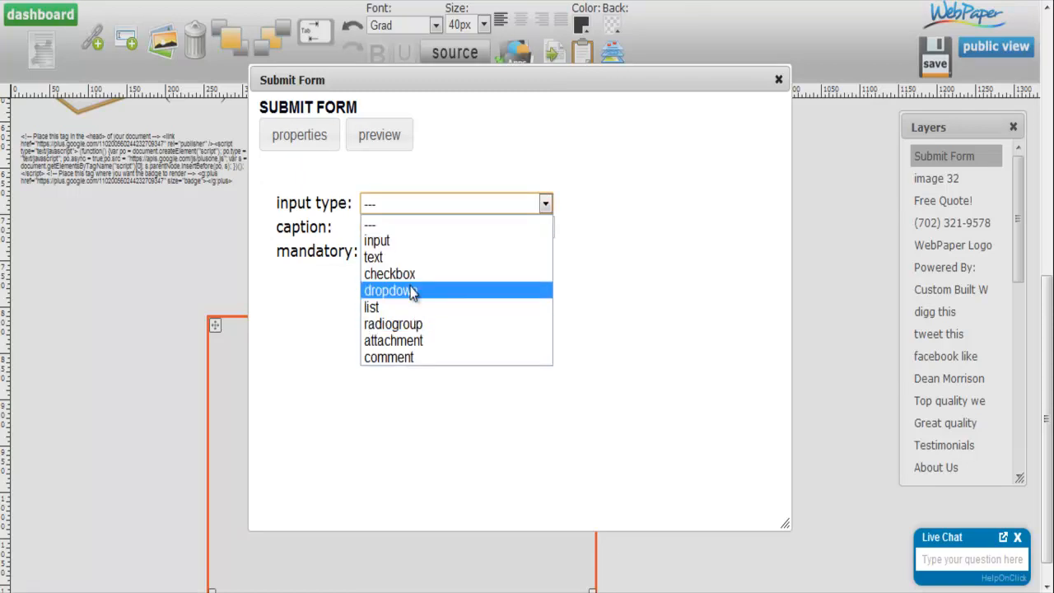
pyautogui.click(409, 287)
pyautogui.click(385, 225)
pyautogui.write('System')
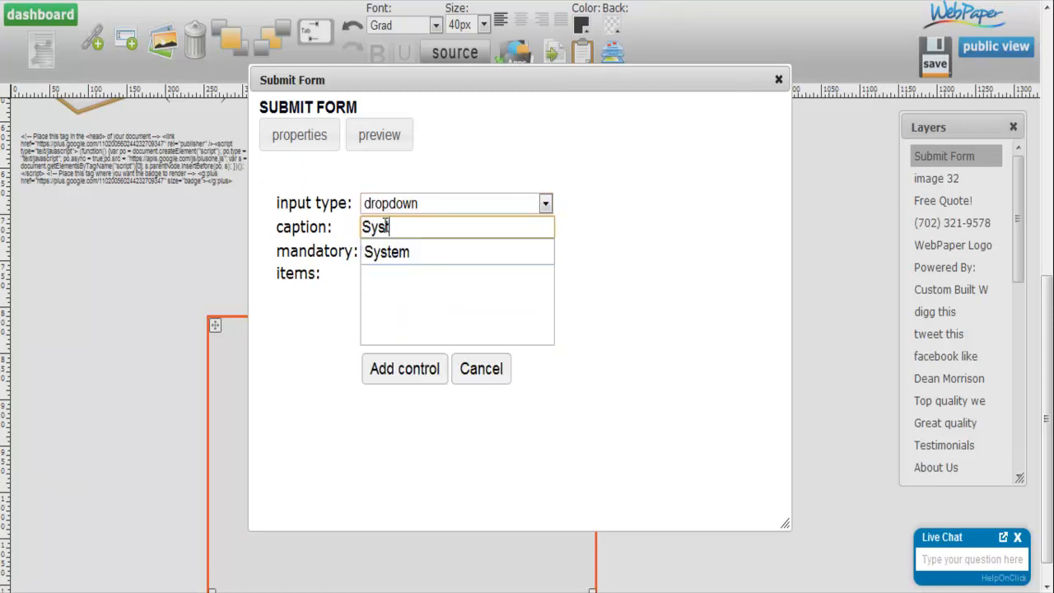
pyautogui.click(381, 297)
pyautogui.write('Windo')
pyautogui.write('ws ')
pyautogui.write('Mac')
pyautogui.click(417, 375)
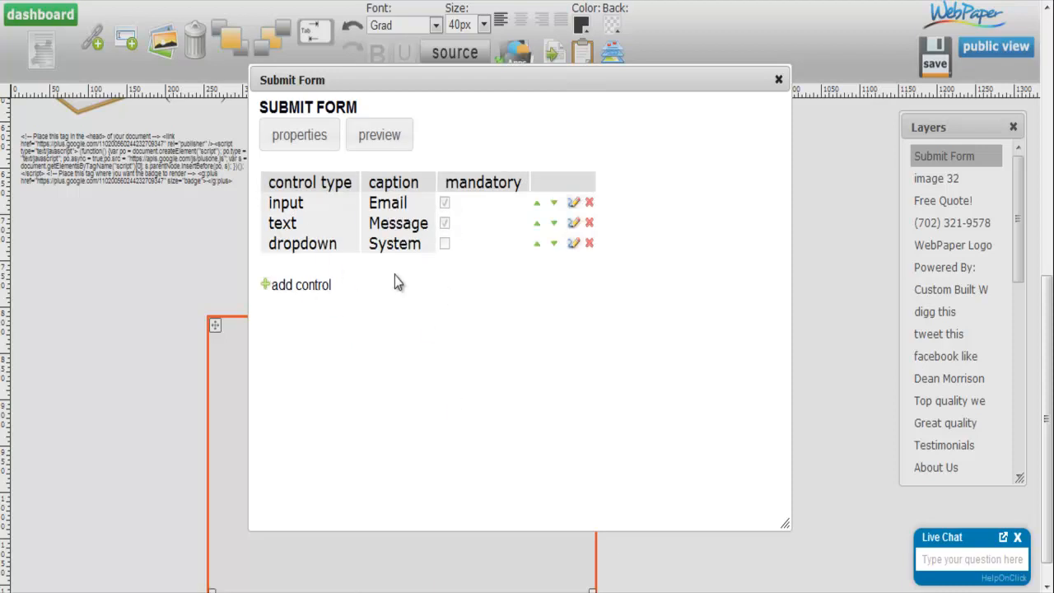
# - Close the form settings, save the page and open its public view in another tab
pyautogui.click(779, 79)
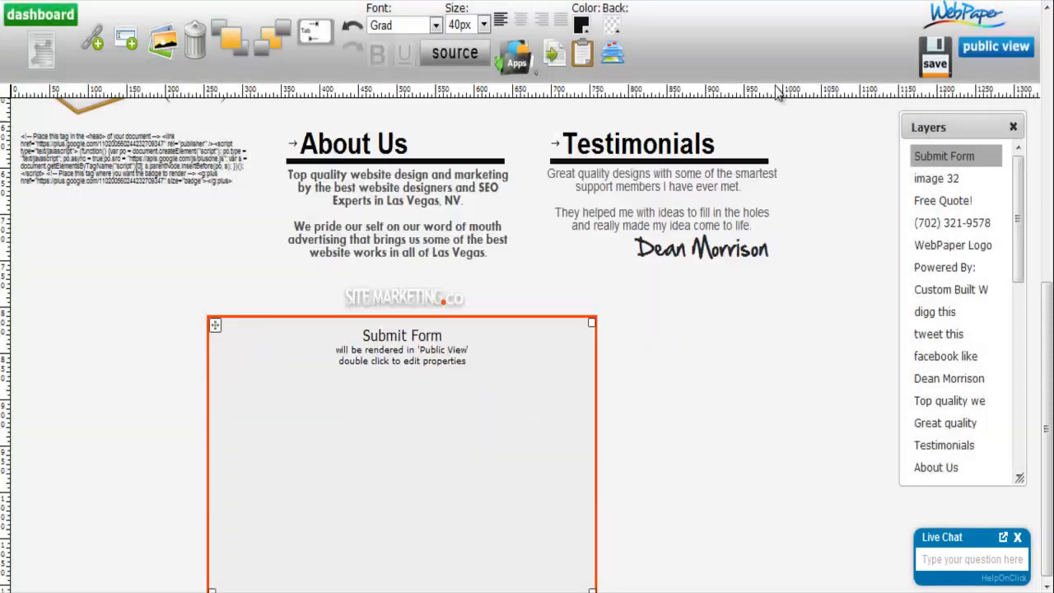
pyautogui.click(935, 66)
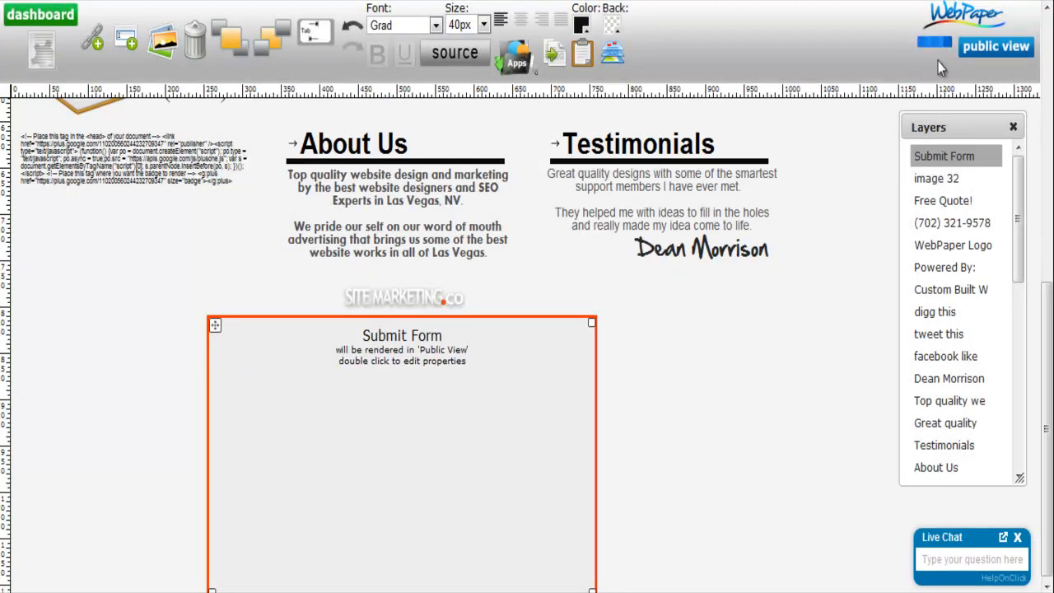
pyautogui.rightClick(1000, 53)
pyautogui.click(991, 60)
pyautogui.hotkey('ctrl', 'Tab')
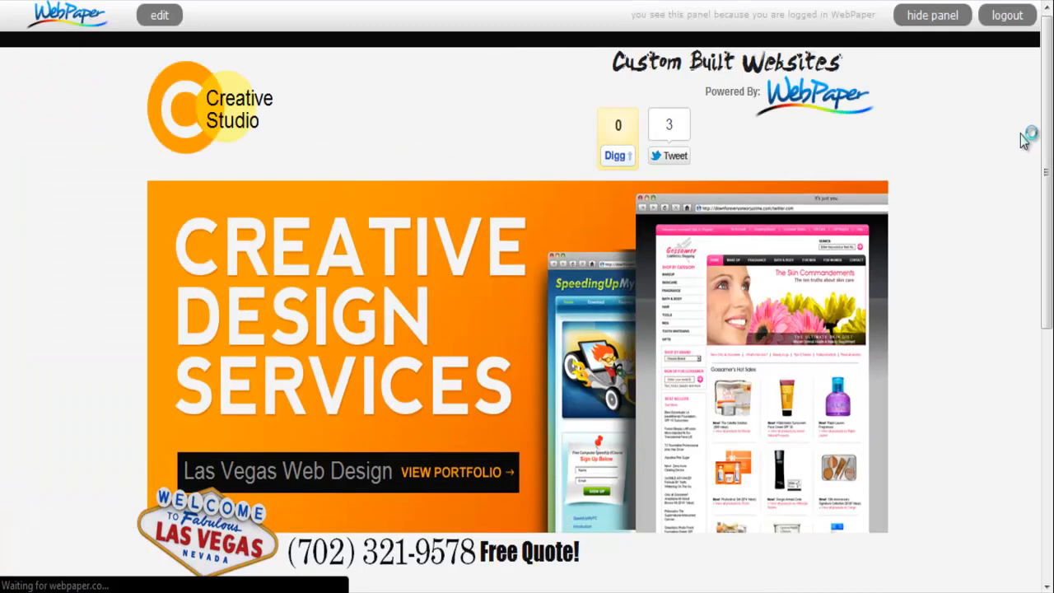
# - Examine the rendered form's Email, Message and System fields and its Submit button in the public view
pyautogui.moveTo(1048, 111); pyautogui.dragTo(1042, 430)
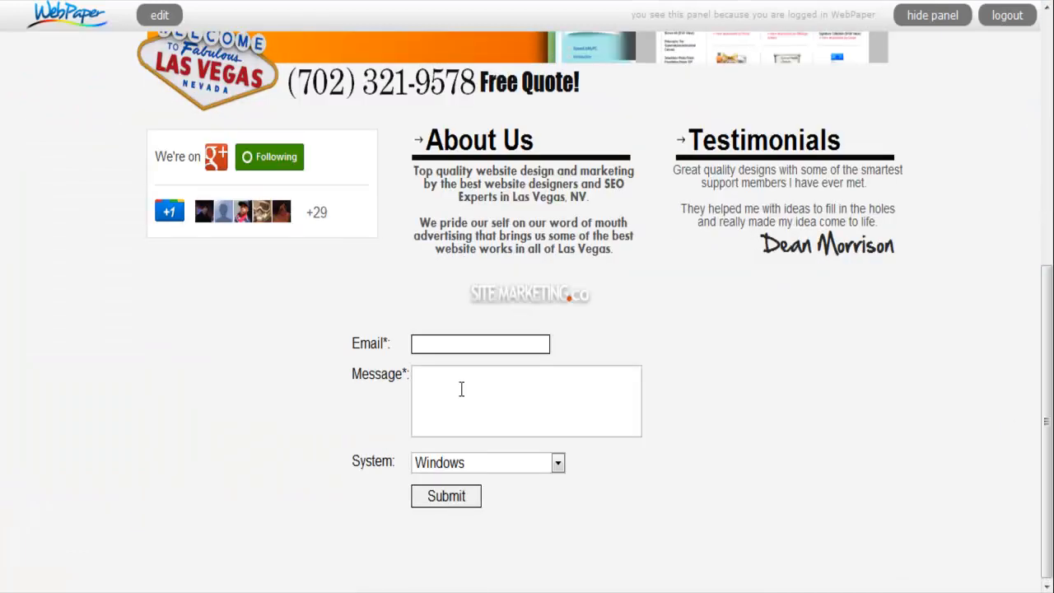
pyautogui.moveTo(359, 333); pyautogui.dragTo(520, 508)
pyautogui.click(461, 543)
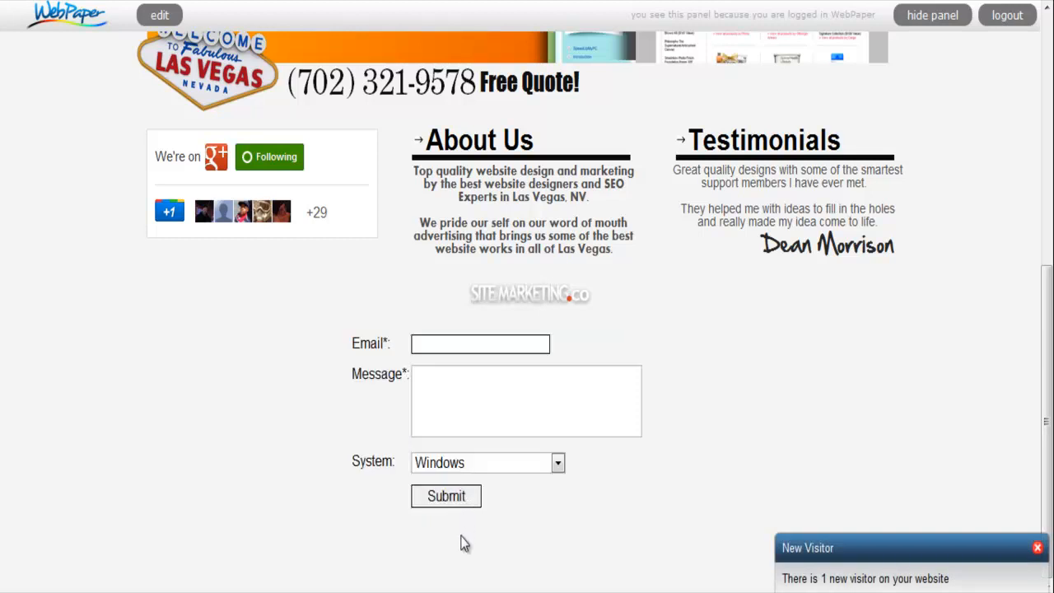
pyautogui.click(491, 463)
pyautogui.click(470, 391)
pyautogui.click(454, 349)
pyautogui.click(447, 403)
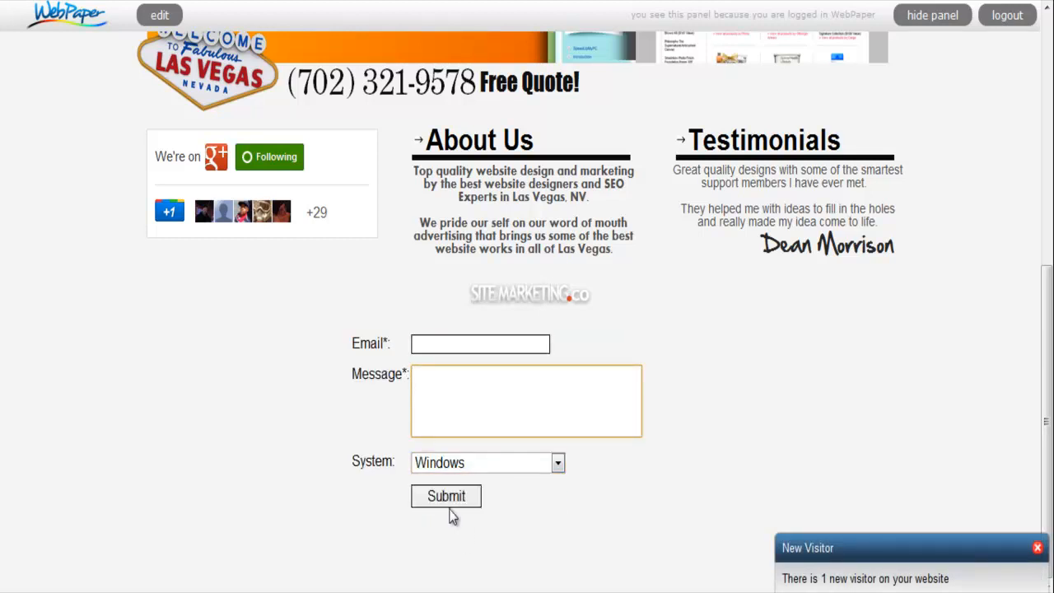
pyautogui.click(440, 467)
pyautogui.click(294, 457)
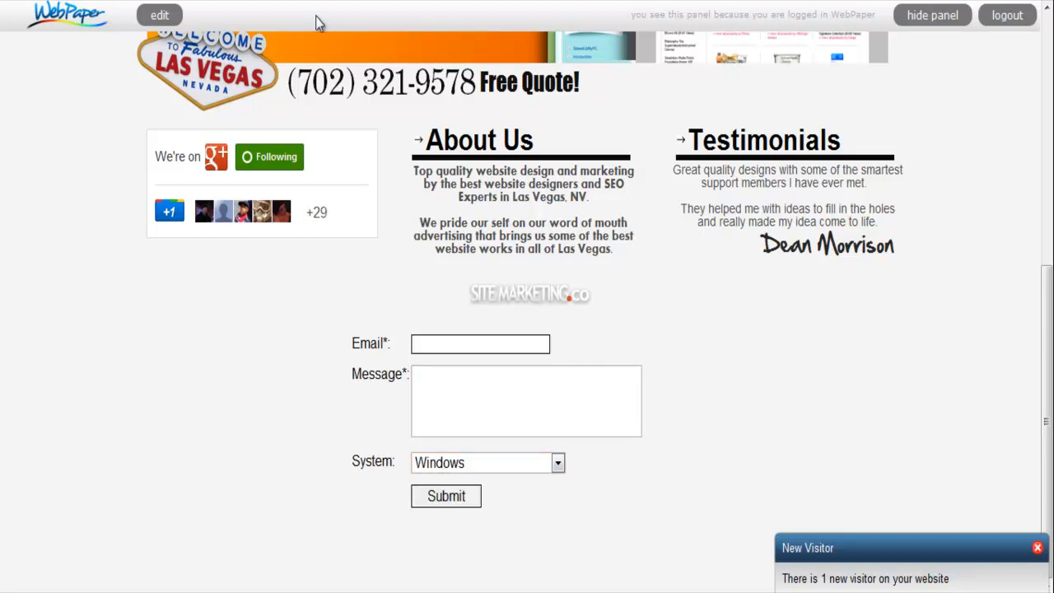
# - Return to the editor, open the submit form's properties and enter two receiver email addresses separated by a semicolon
pyautogui.click(159, 15)
pyautogui.doubleClick(359, 456)
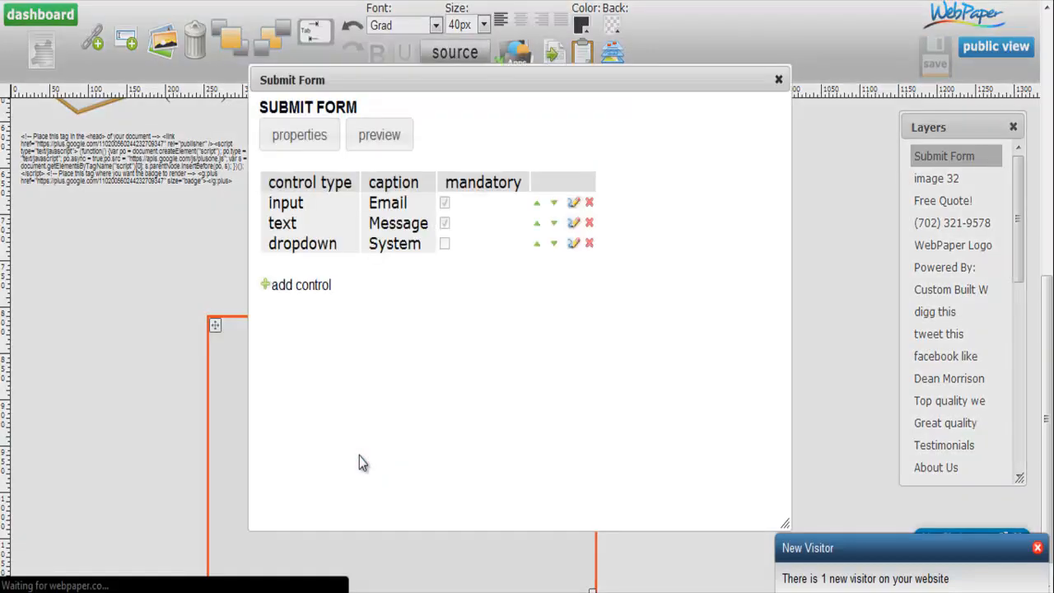
pyautogui.click(286, 147)
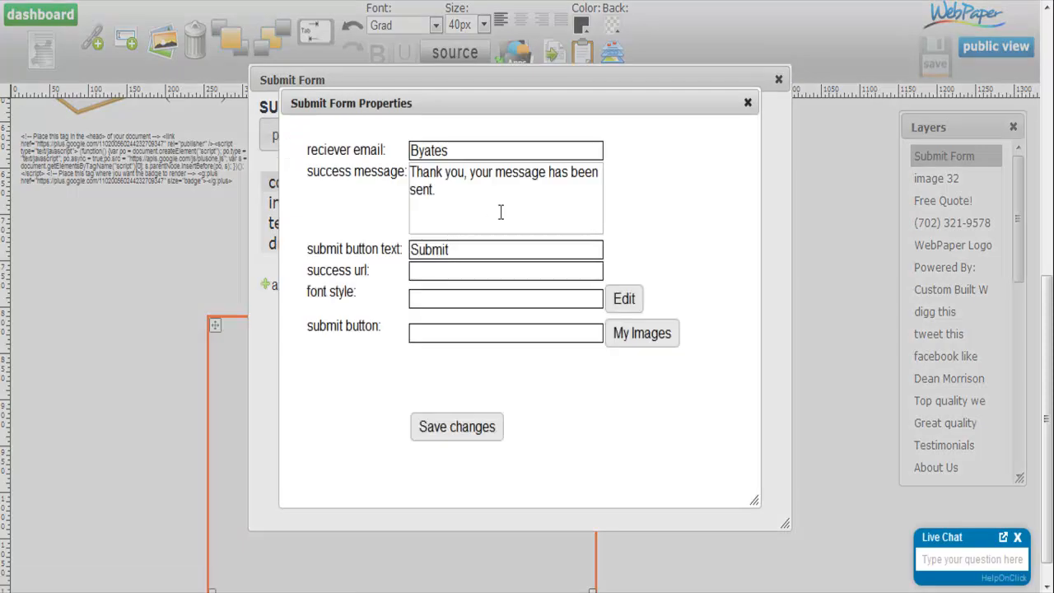
pyautogui.click(456, 148)
pyautogui.write('@gmail.com')
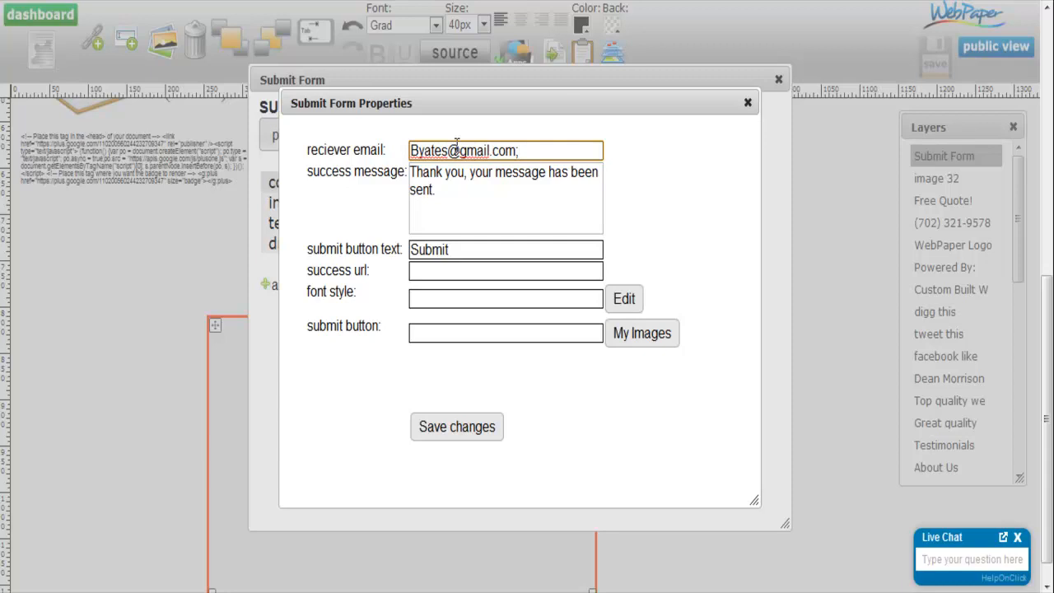
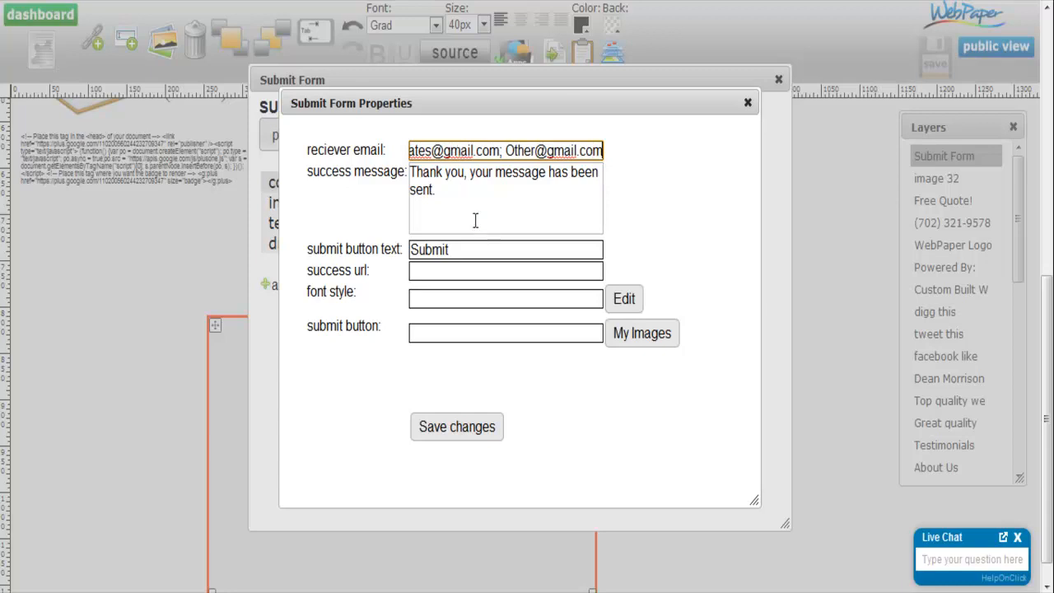
# - Try "Apply" as the submit button text
pyautogui.moveTo(453, 199); pyautogui.dragTo(415, 165)
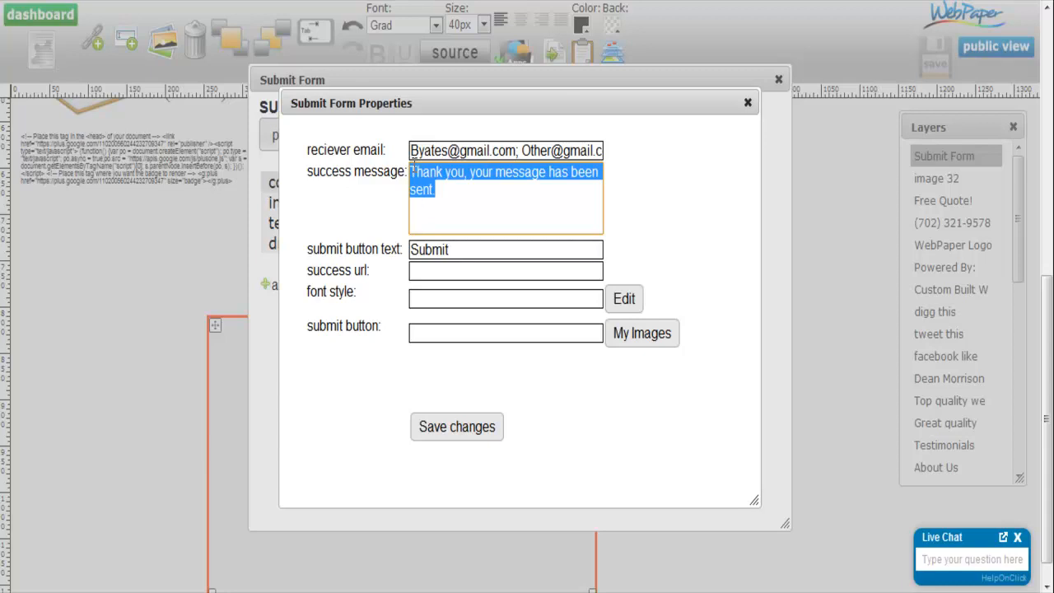
pyautogui.click(453, 258)
pyautogui.moveTo(454, 249); pyautogui.dragTo(411, 249)
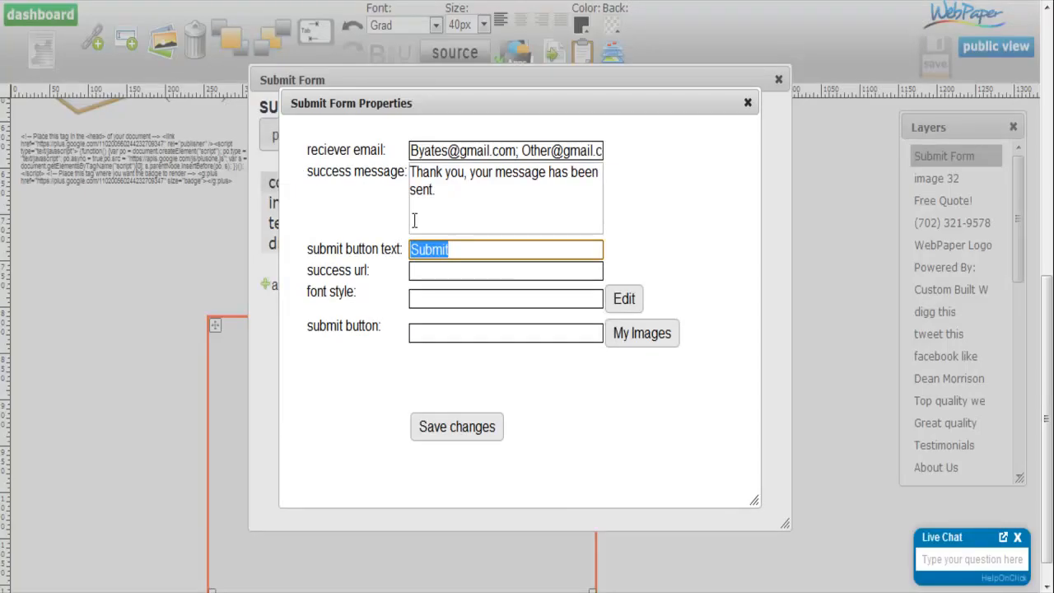
pyautogui.write('App')
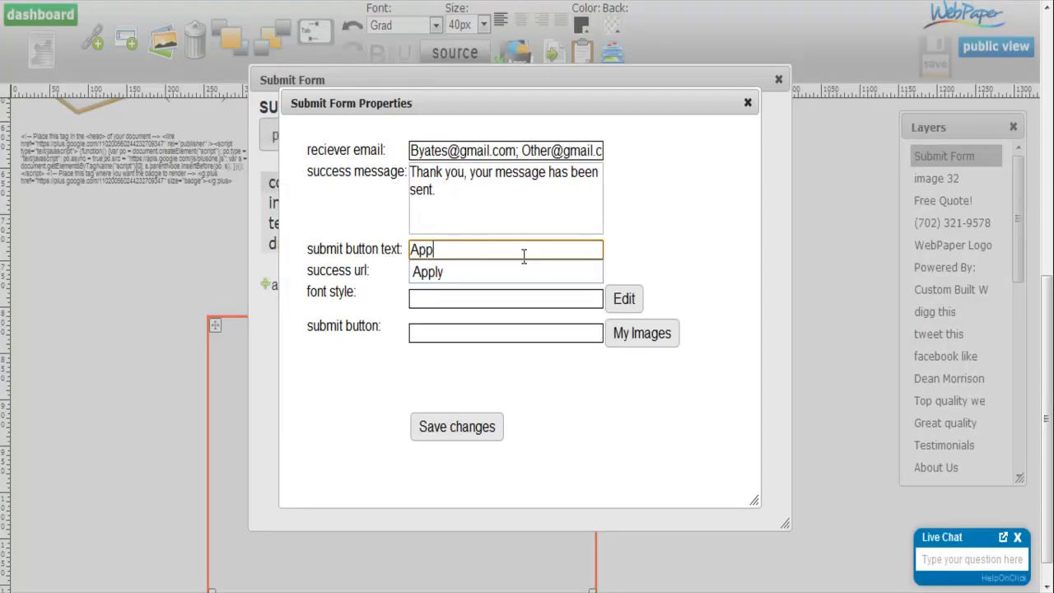
pyautogui.write('ly')
pyautogui.click(676, 244)
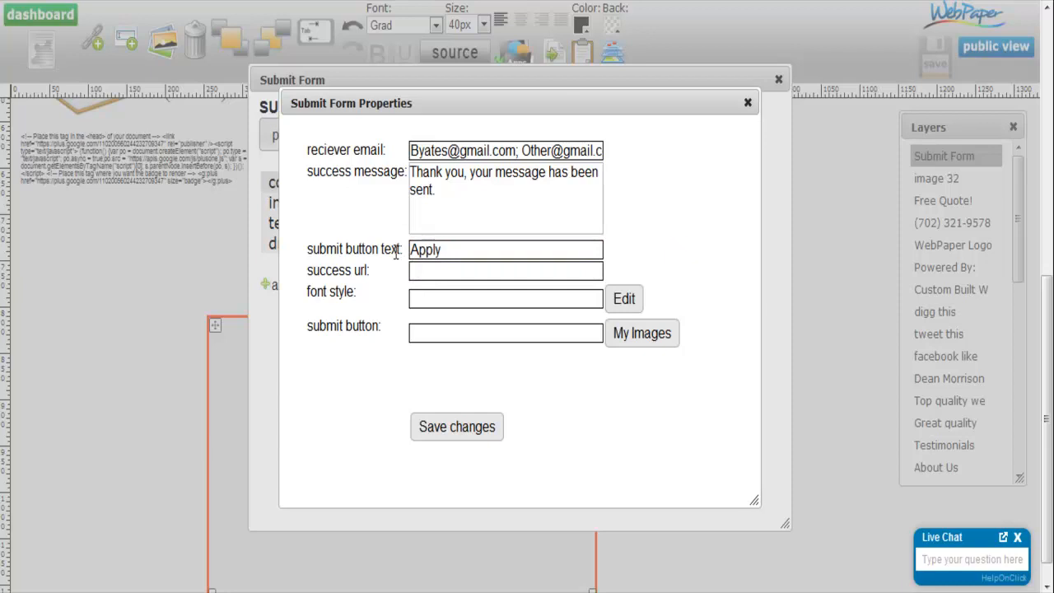
# - Try "Message Me" as the submit button text
pyautogui.moveTo(461, 253); pyautogui.dragTo(382, 257)
pyautogui.write('Message Me')
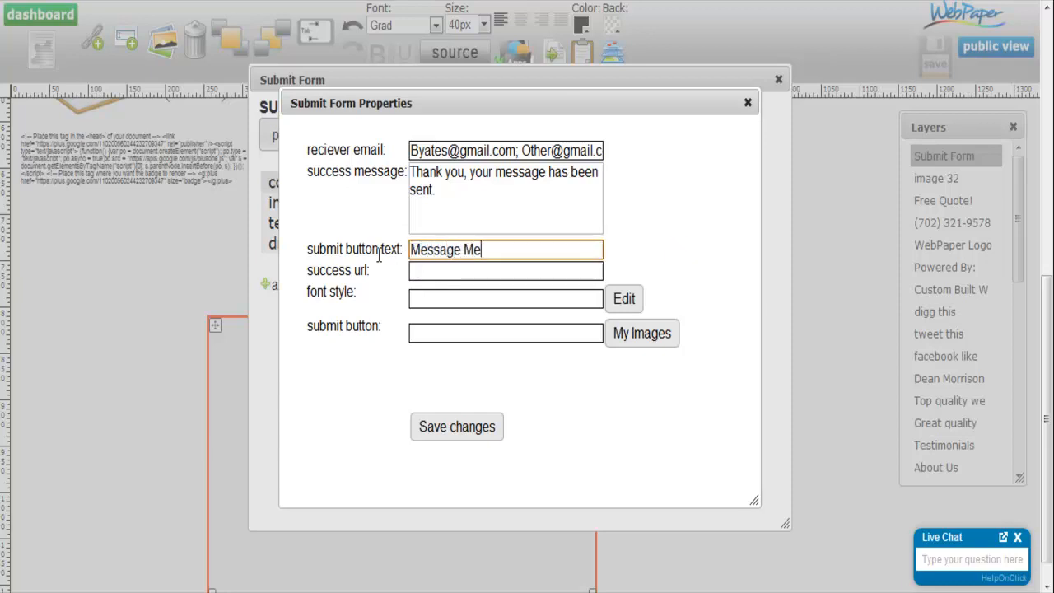
# - Set the submit button text to "Send" after trying "Contact"
pyautogui.hotkey('ctrl', 'a')
pyautogui.write('Contac')
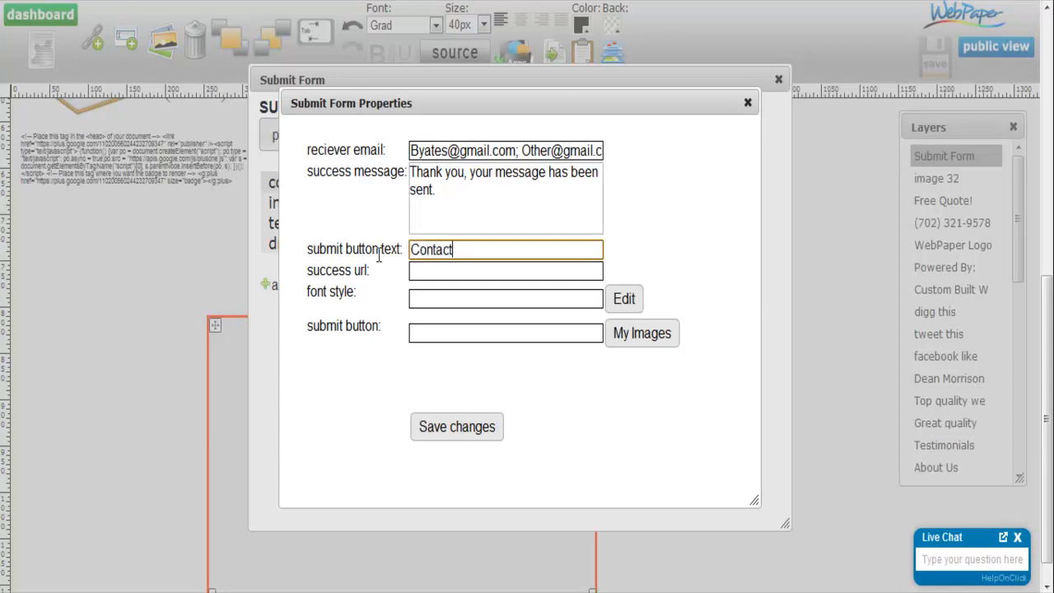
pyautogui.hotkey('ctrl', 'a')
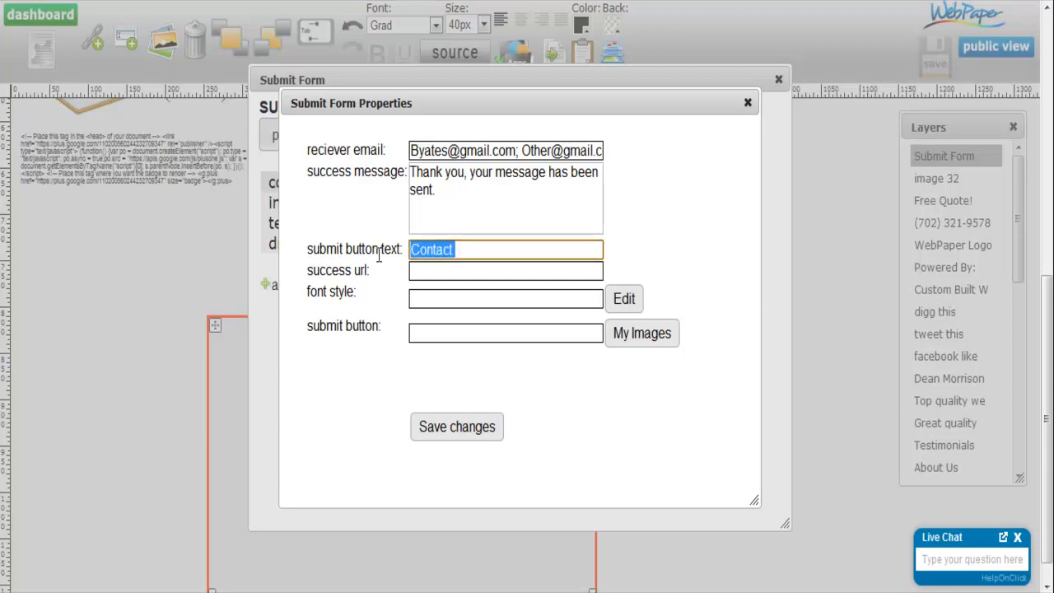
pyautogui.write('Send')
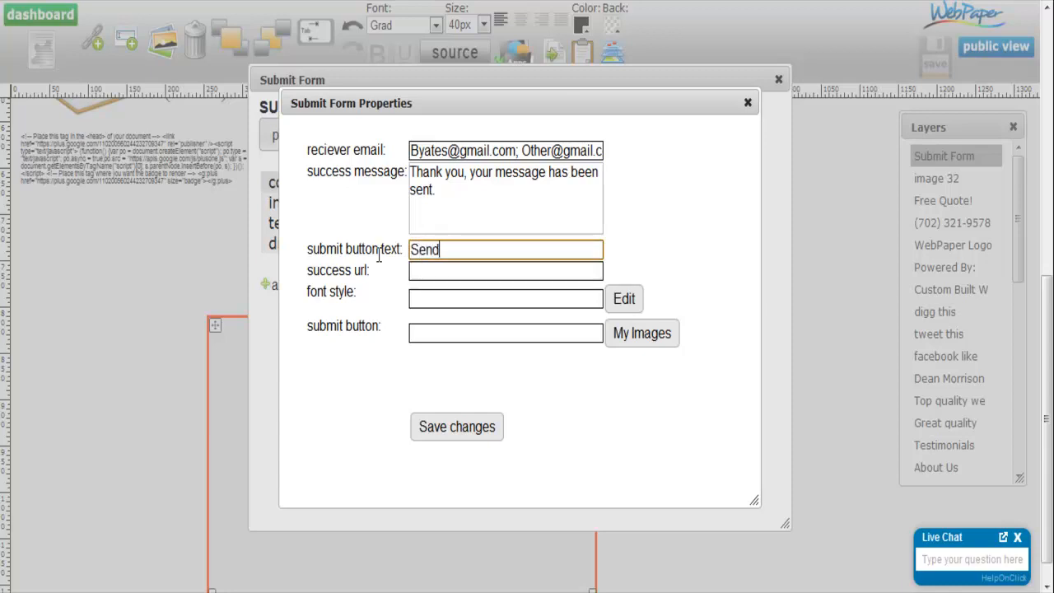
pyautogui.click(431, 270)
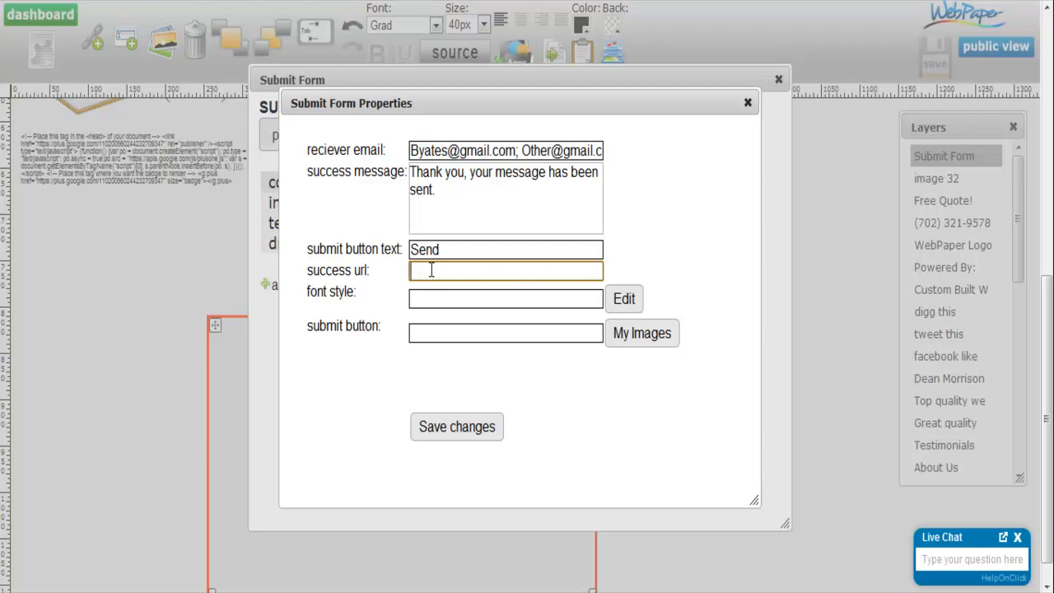
pyautogui.click(432, 270)
pyautogui.click(431, 334)
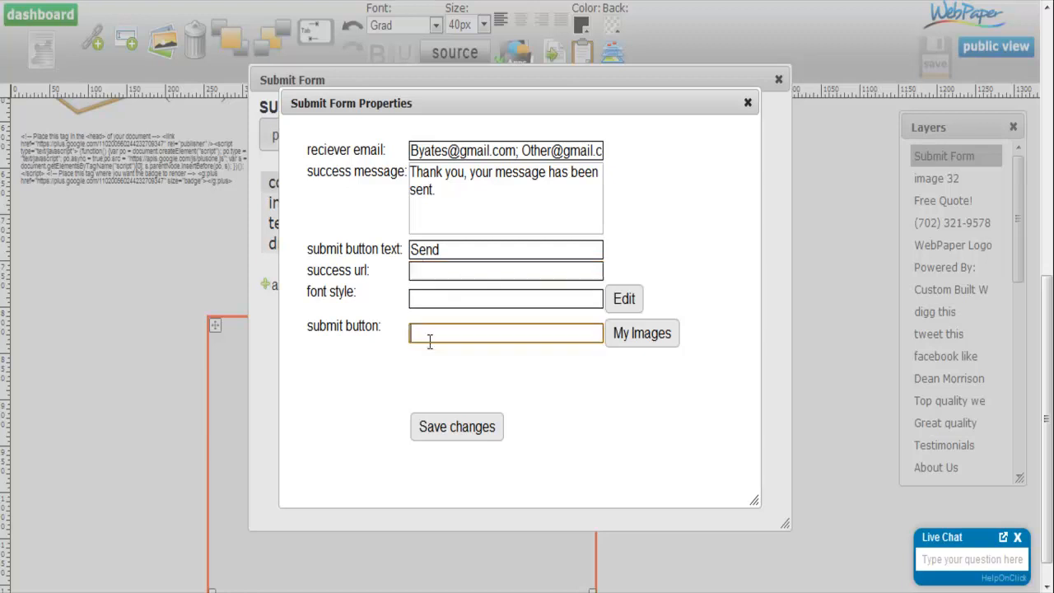
# - Open the submit form's font style settings and look through the available fonts and sizes
pyautogui.click(429, 298)
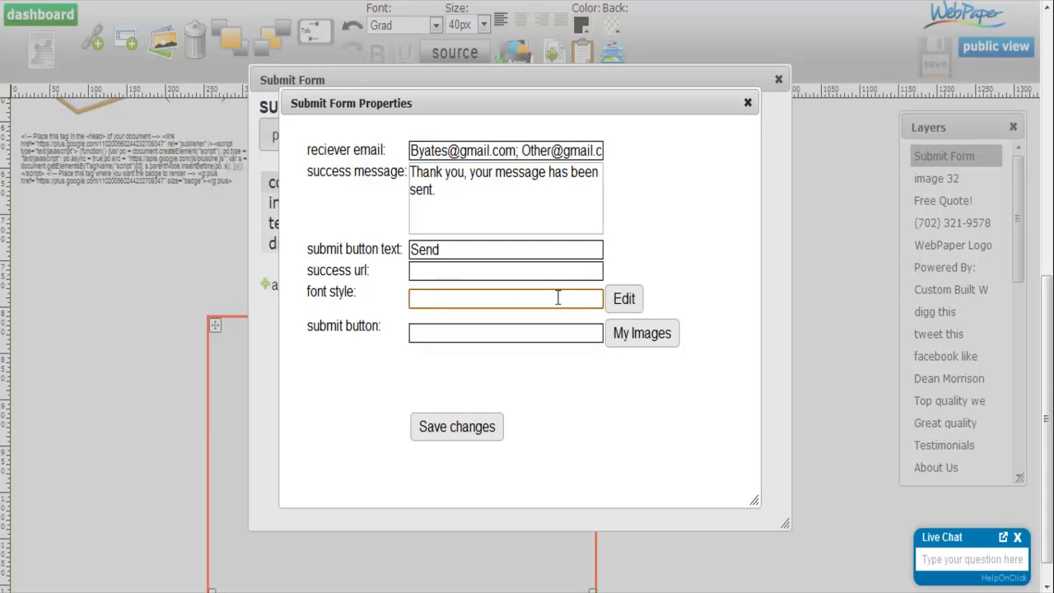
pyautogui.click(624, 303)
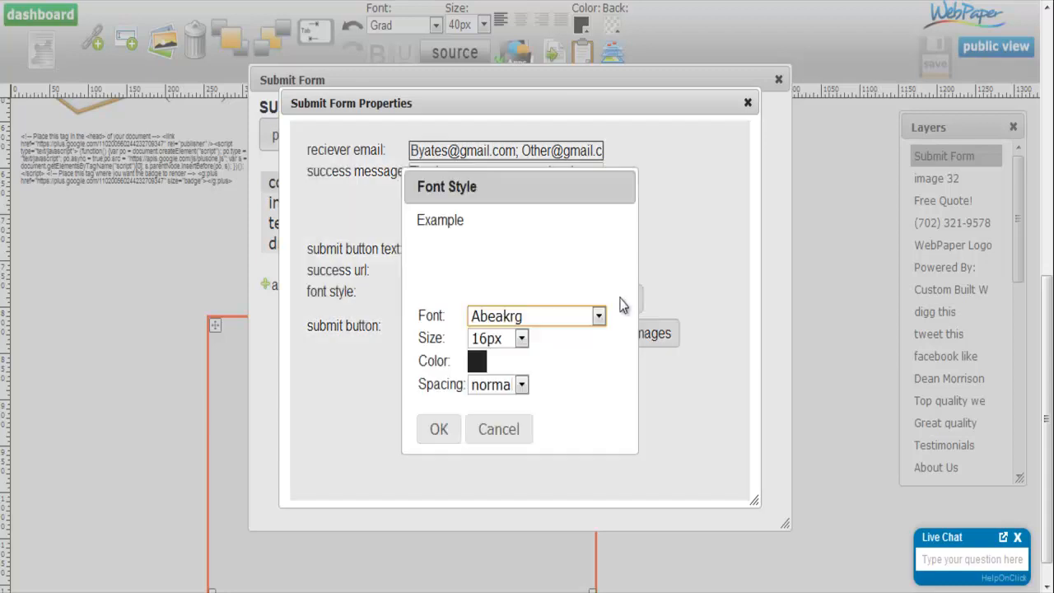
pyautogui.click(581, 317)
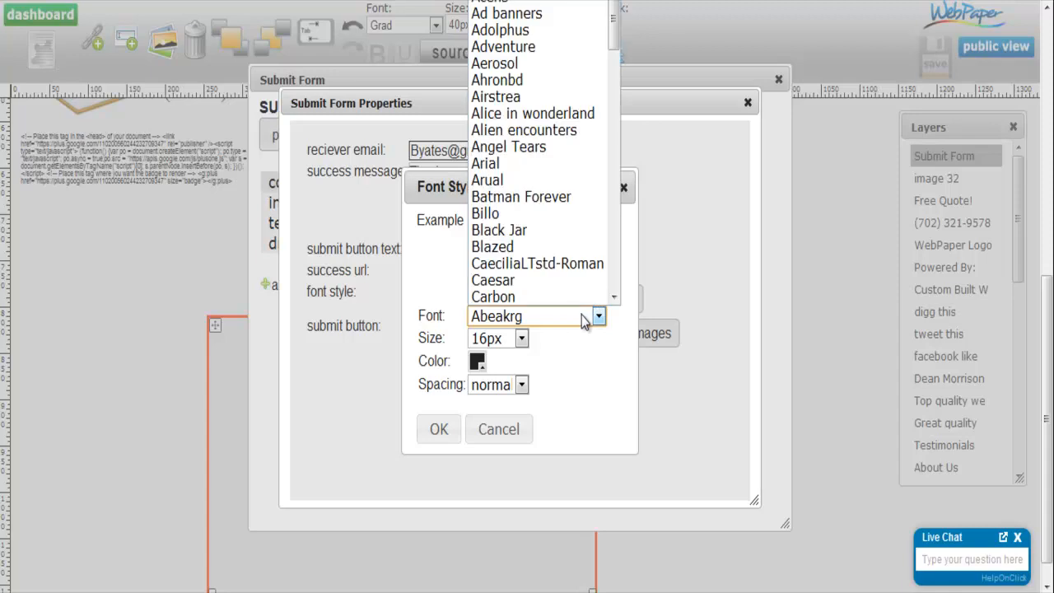
pyautogui.click(521, 339)
pyautogui.click(563, 379)
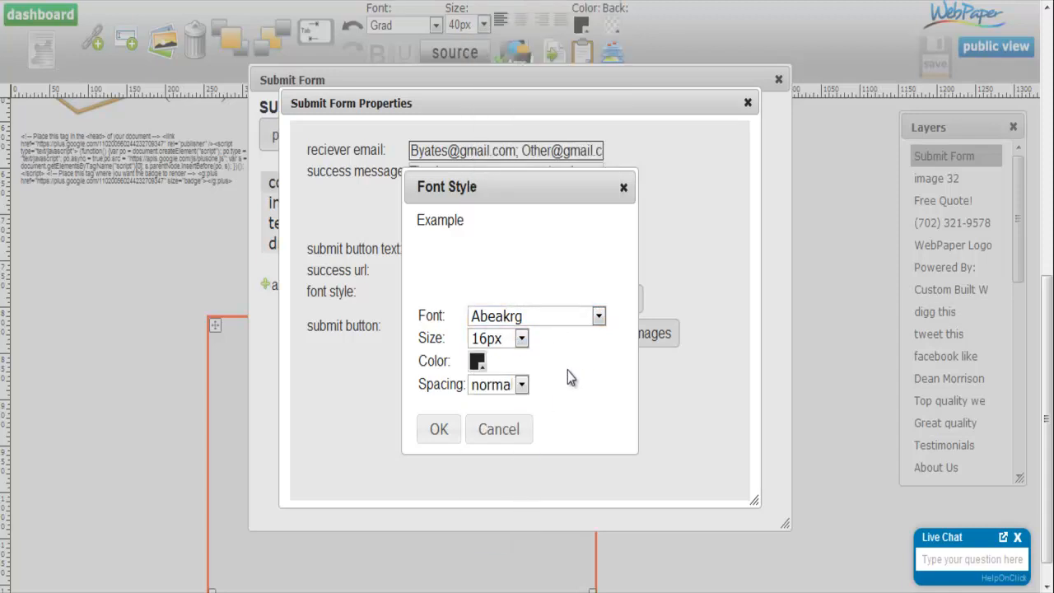
# - Try 12px letter spacing for the form's font and restore the spacing to normal
pyautogui.click(521, 385)
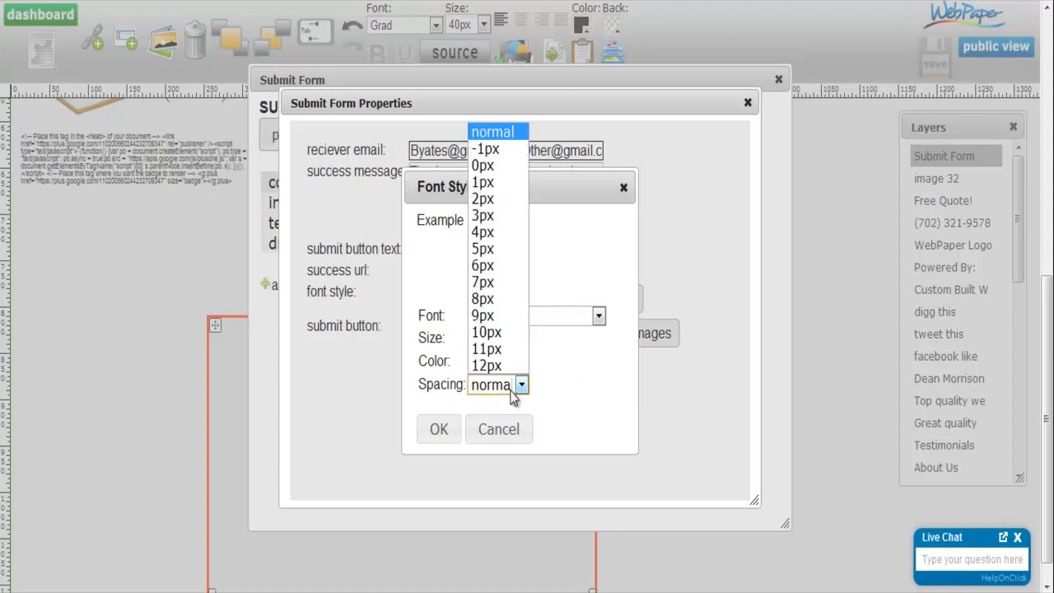
pyautogui.click(501, 365)
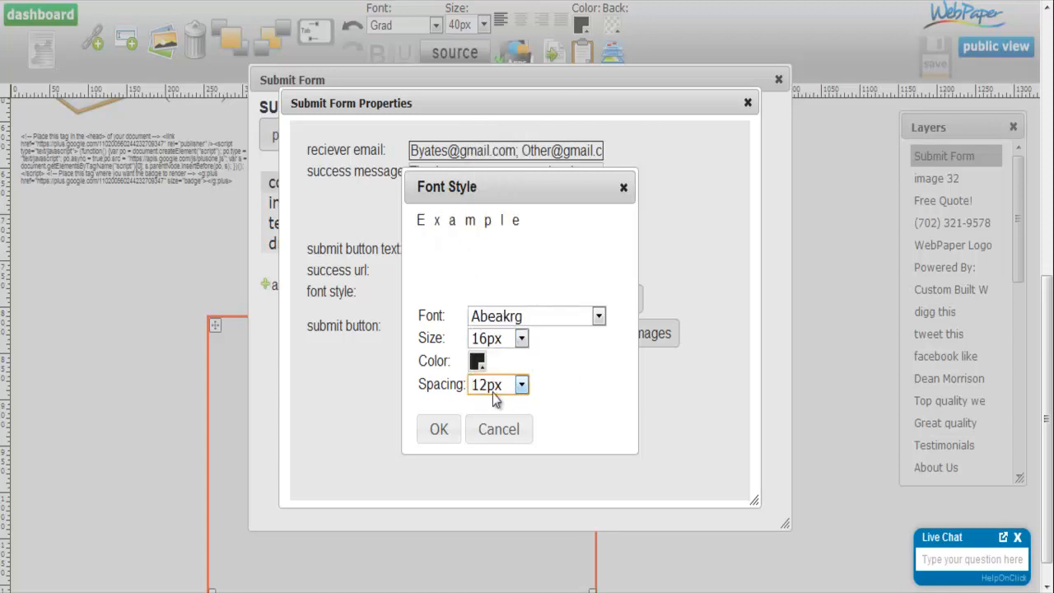
pyautogui.click(496, 385)
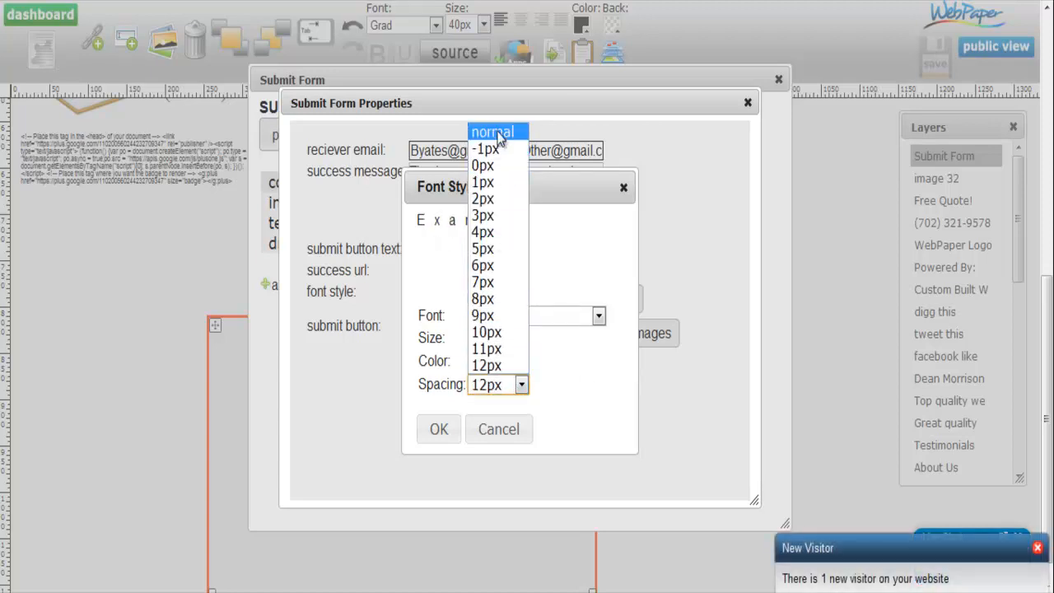
pyautogui.click(493, 133)
# - Set the form's font color to blue 0072ff
pyautogui.click(478, 362)
pyautogui.moveTo(480, 255); pyautogui.dragTo(576, 172)
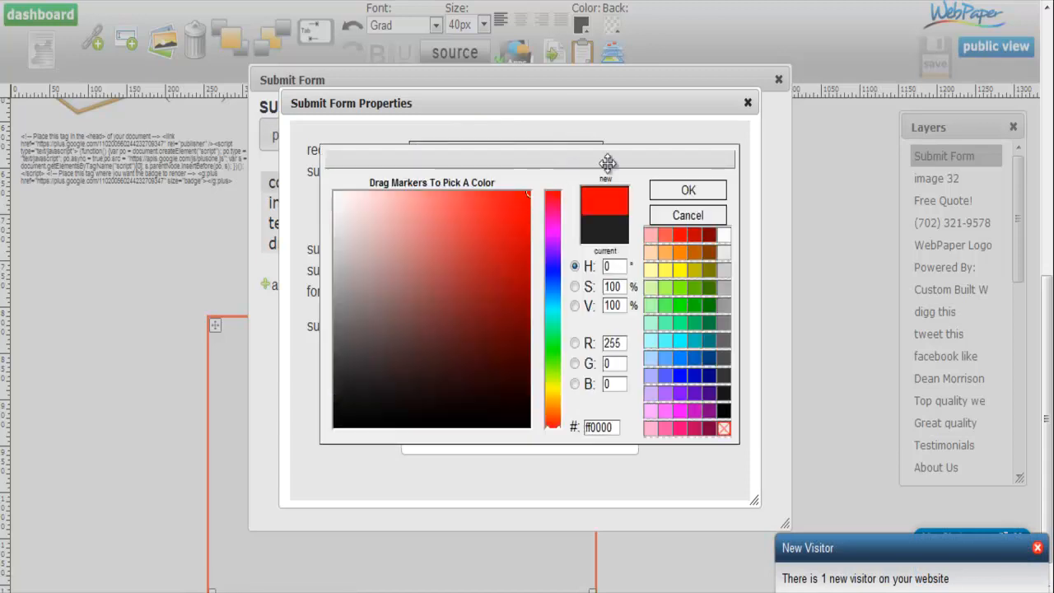
pyautogui.moveTo(552, 298); pyautogui.dragTo(552, 286)
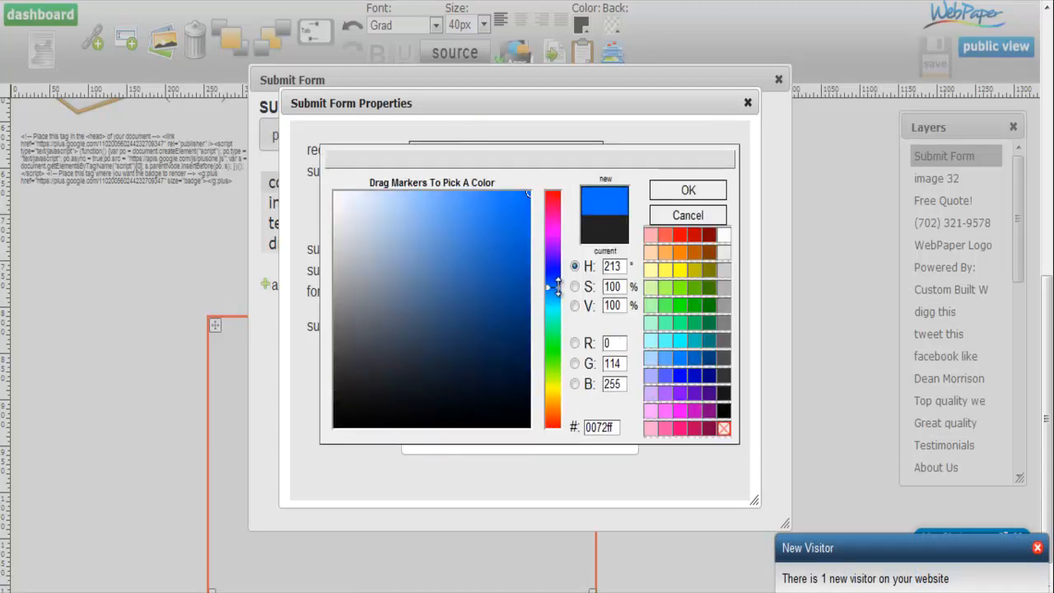
pyautogui.click(693, 191)
# - Set the form's font size to 18px, save the submit form properties and close the form settings
pyautogui.click(521, 338)
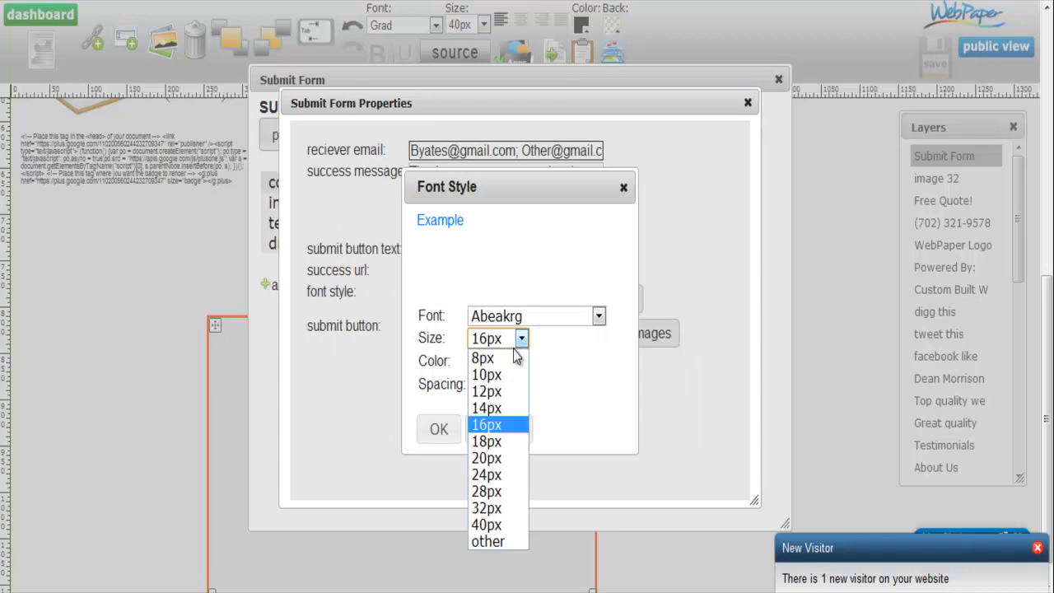
pyautogui.click(499, 439)
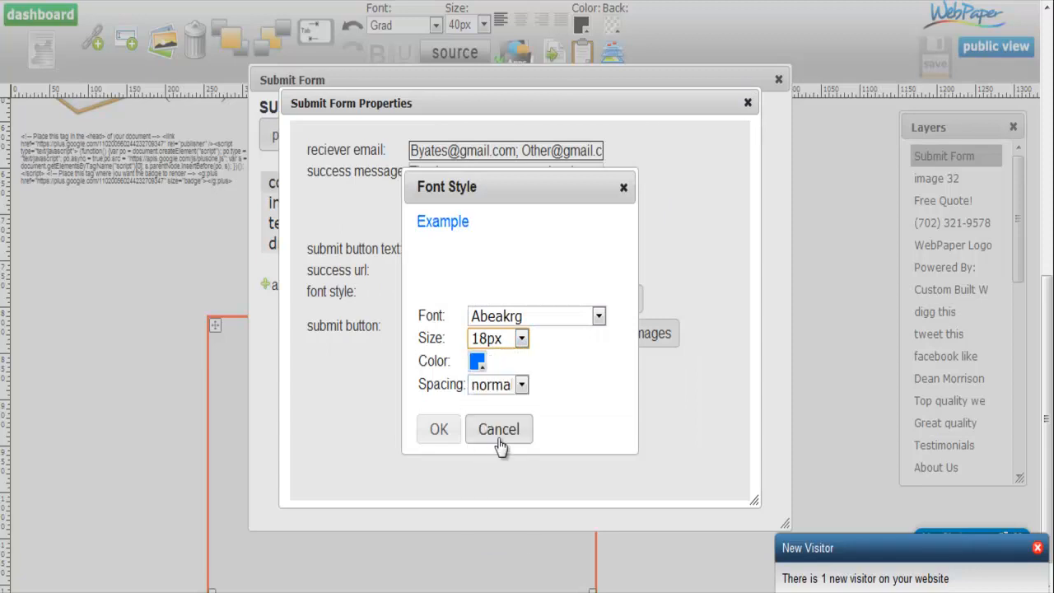
pyautogui.click(439, 433)
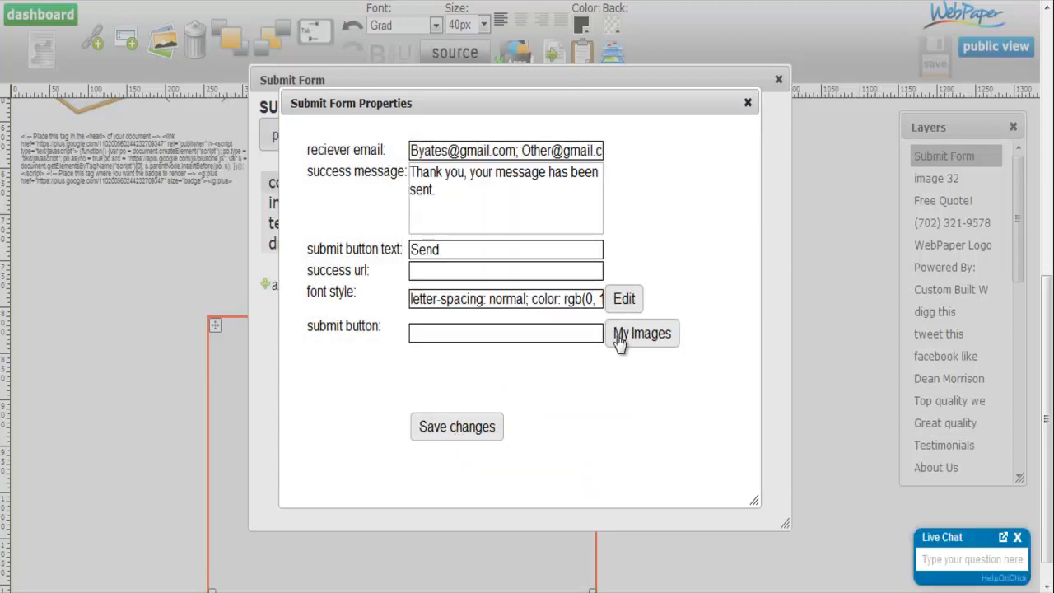
pyautogui.click(478, 435)
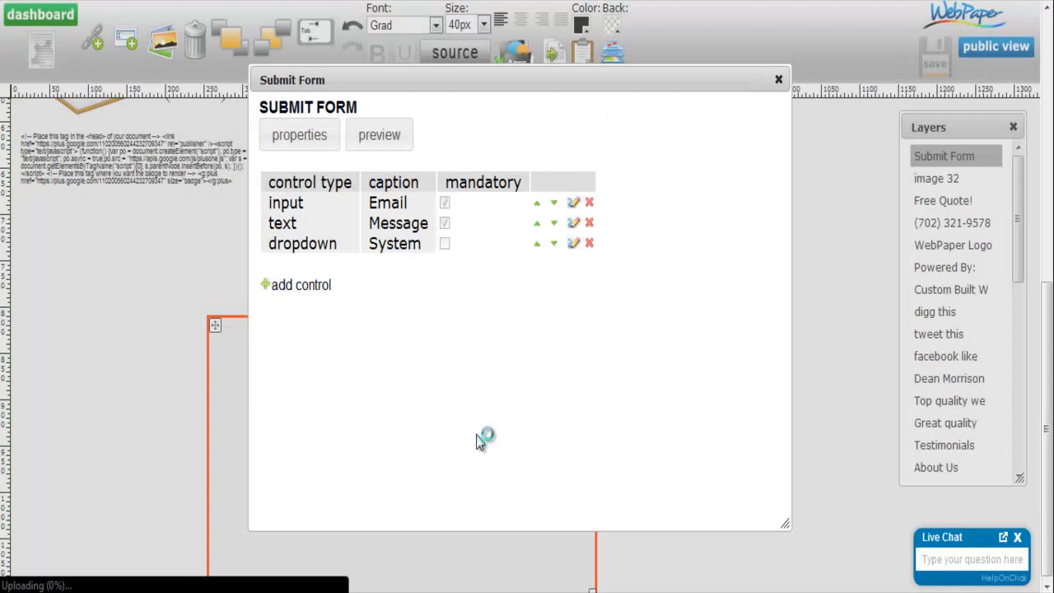
pyautogui.click(779, 79)
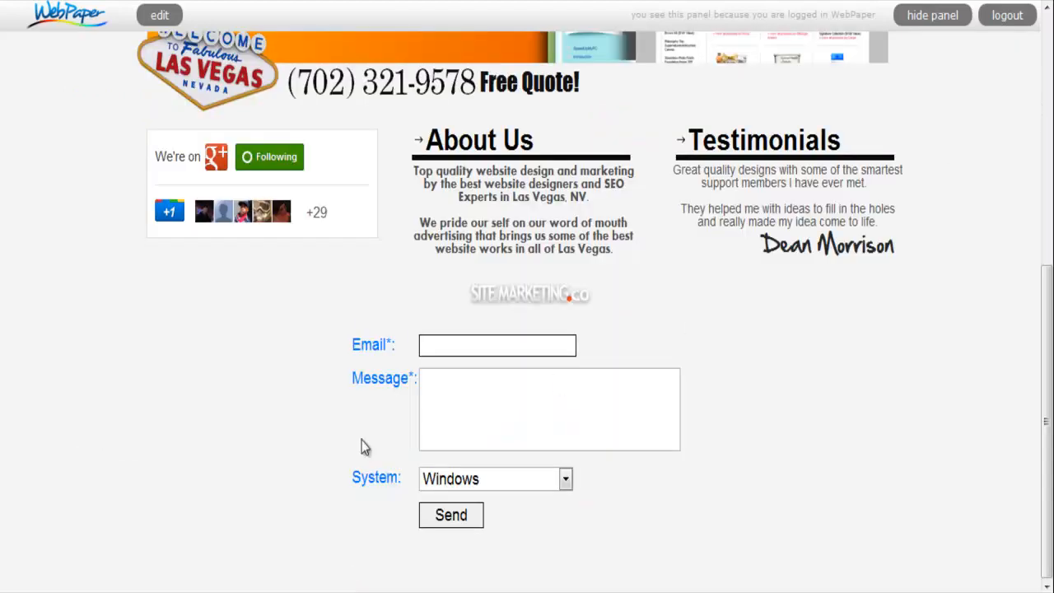
# - Test the public form by sending it with the mandatory Email and Message fields left empty
pyautogui.click(443, 521)
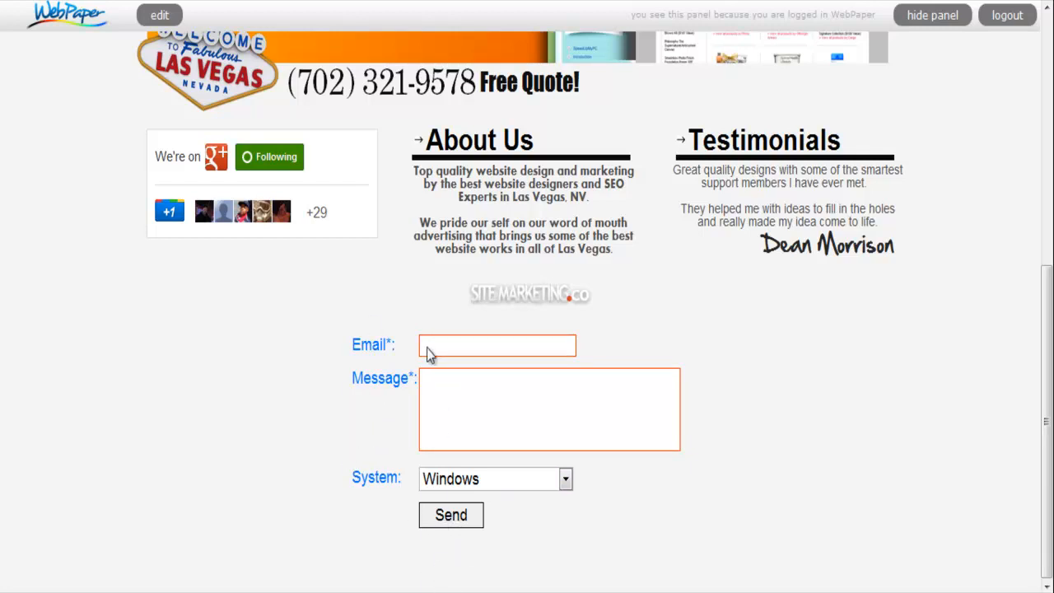
pyautogui.click(444, 520)
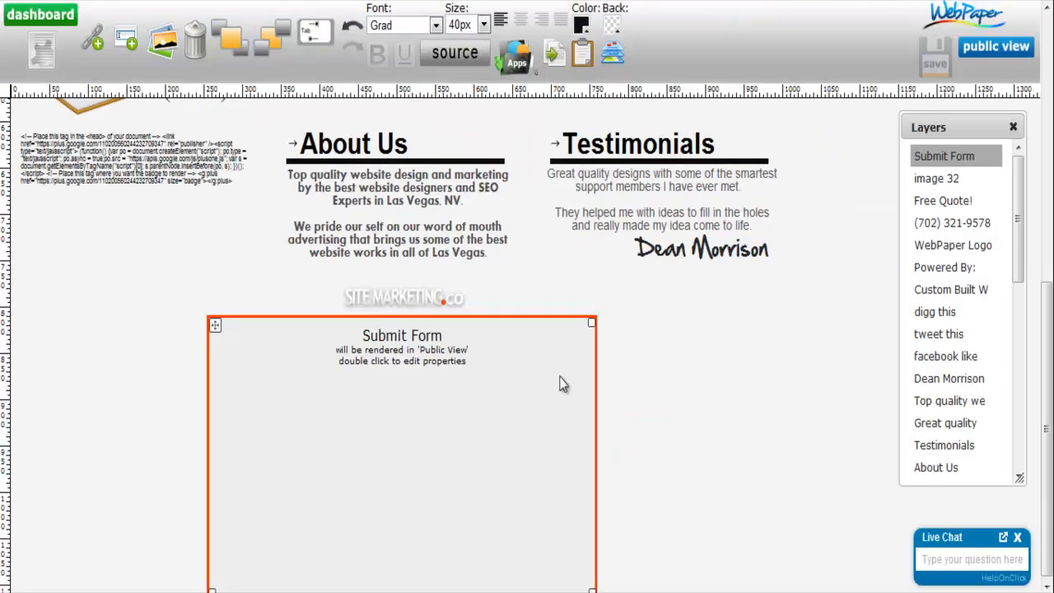
pyautogui.doubleClick(559, 384)
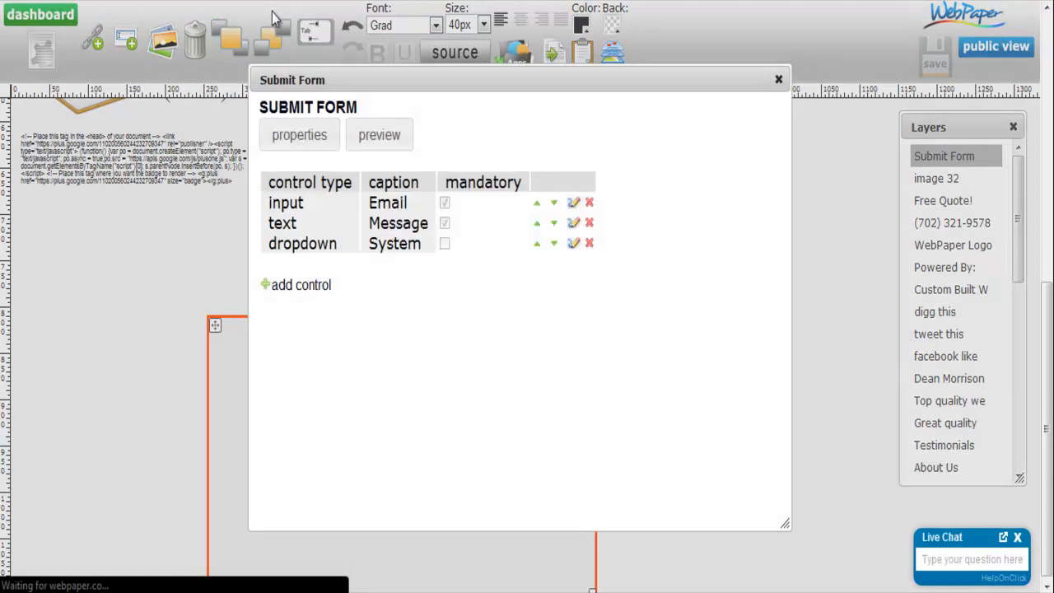
# - Reopen the submit form's properties in the editor and open the image library for the submit button
pyautogui.click(313, 136)
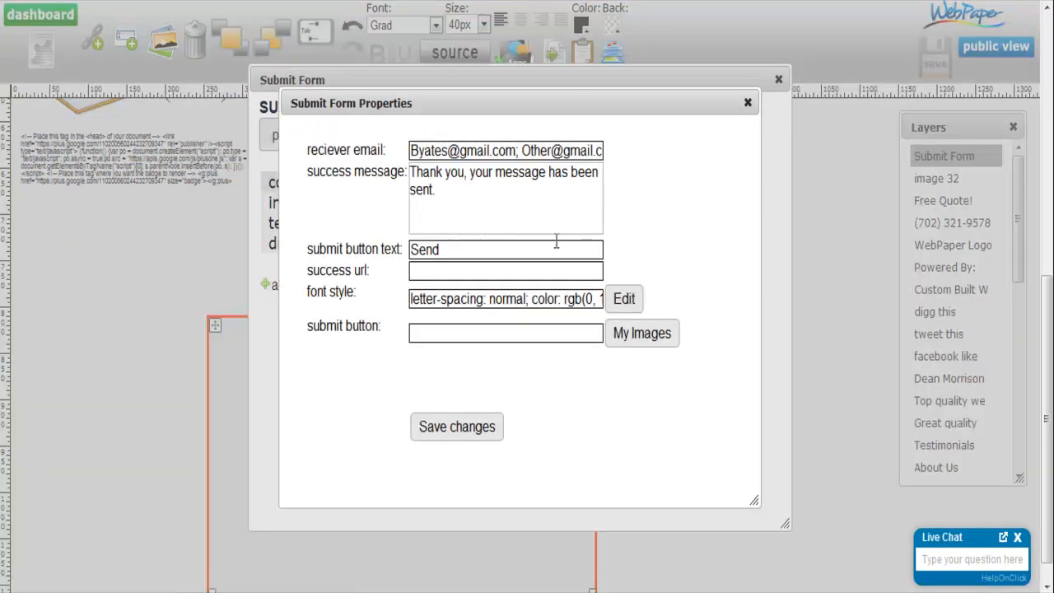
pyautogui.moveTo(303, 329); pyautogui.dragTo(393, 332)
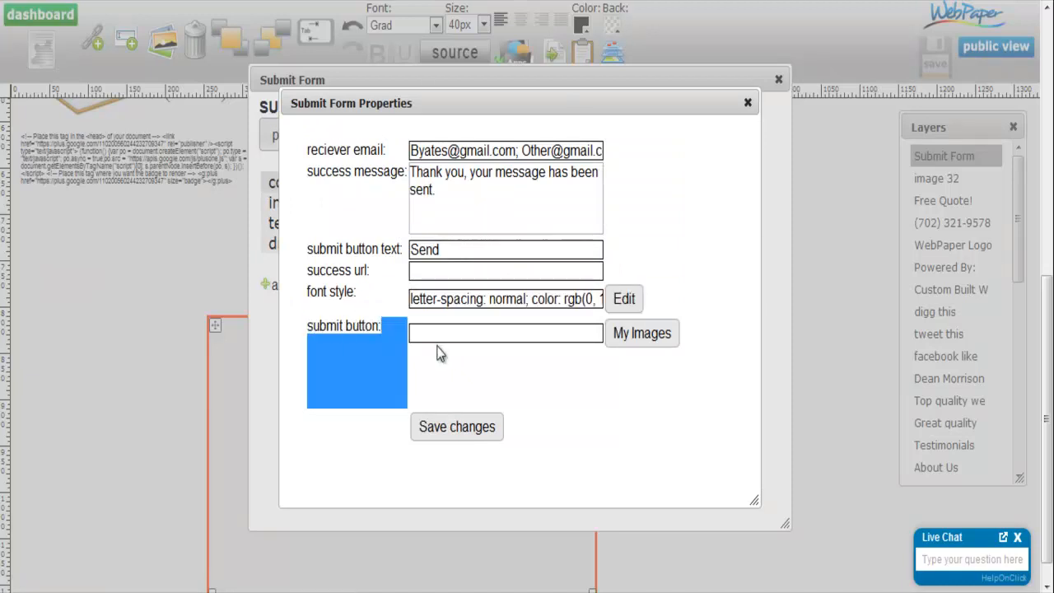
pyautogui.click(623, 338)
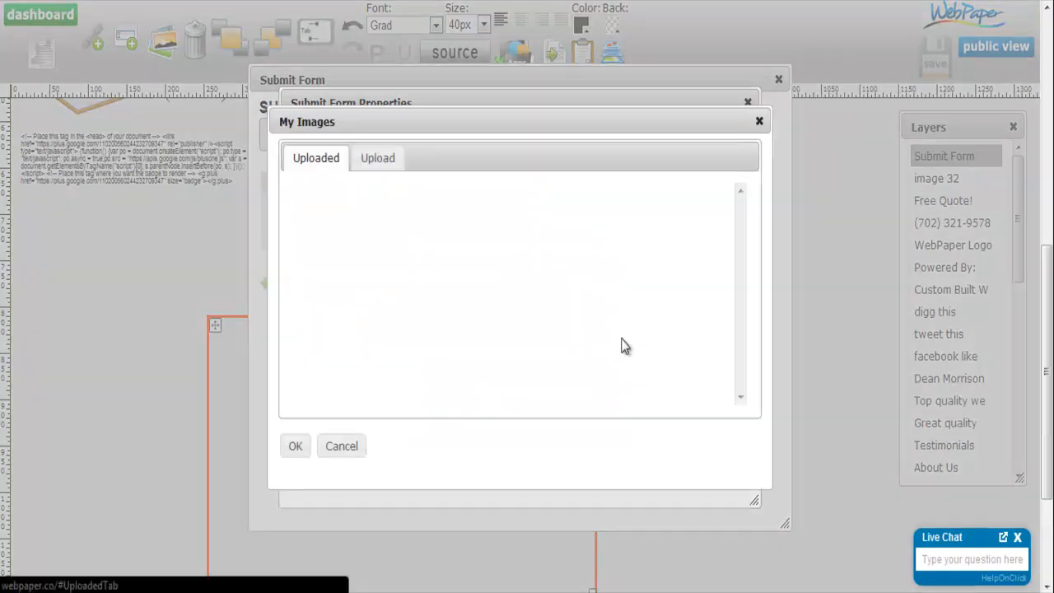
pyautogui.moveTo(739, 218); pyautogui.dragTo(739, 194)
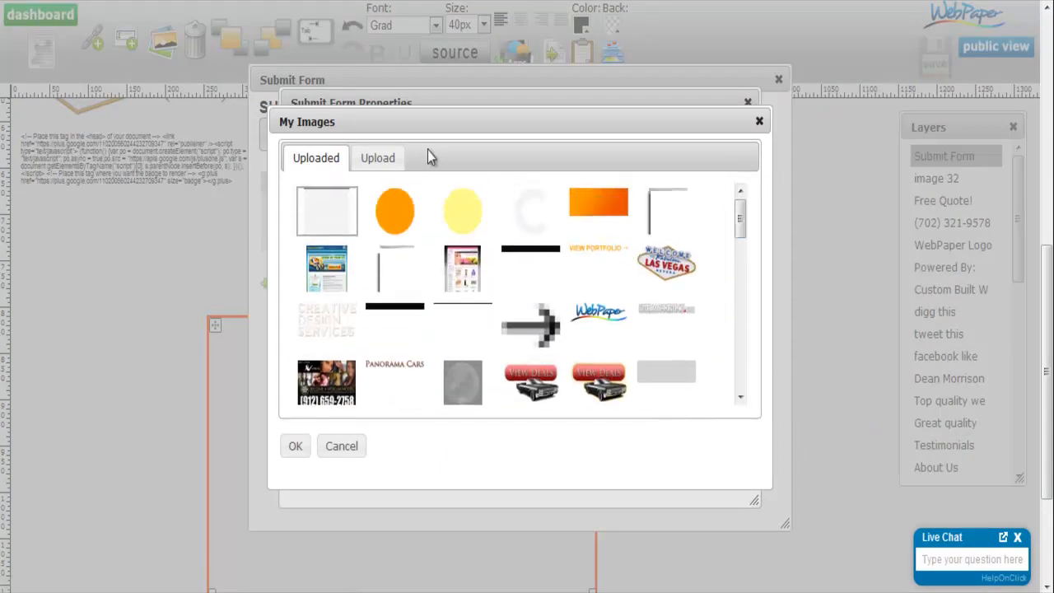
pyautogui.click(375, 157)
pyautogui.click(346, 193)
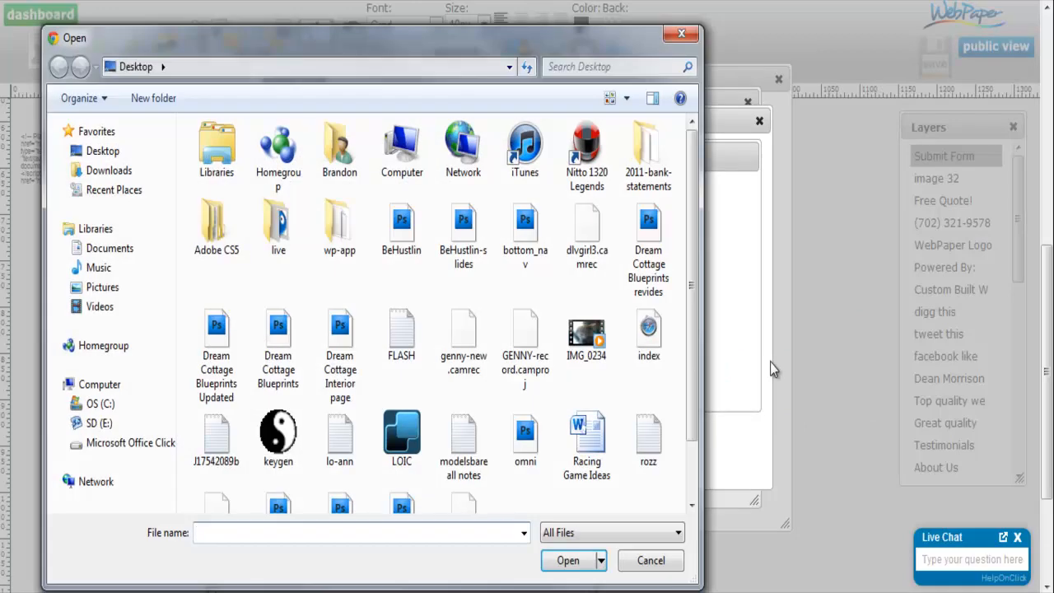
pyautogui.click(689, 38)
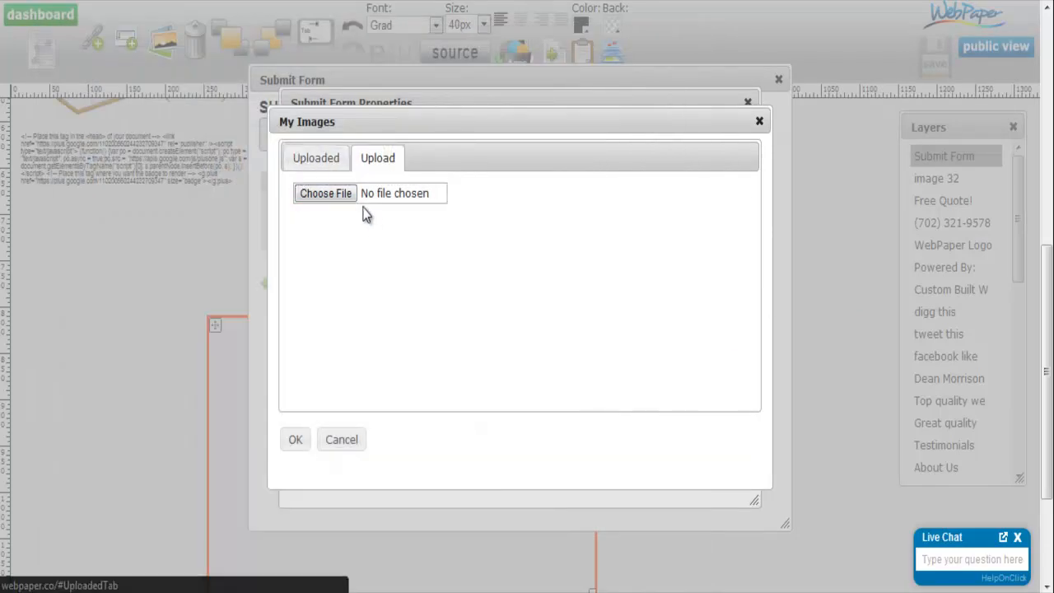
pyautogui.click(330, 157)
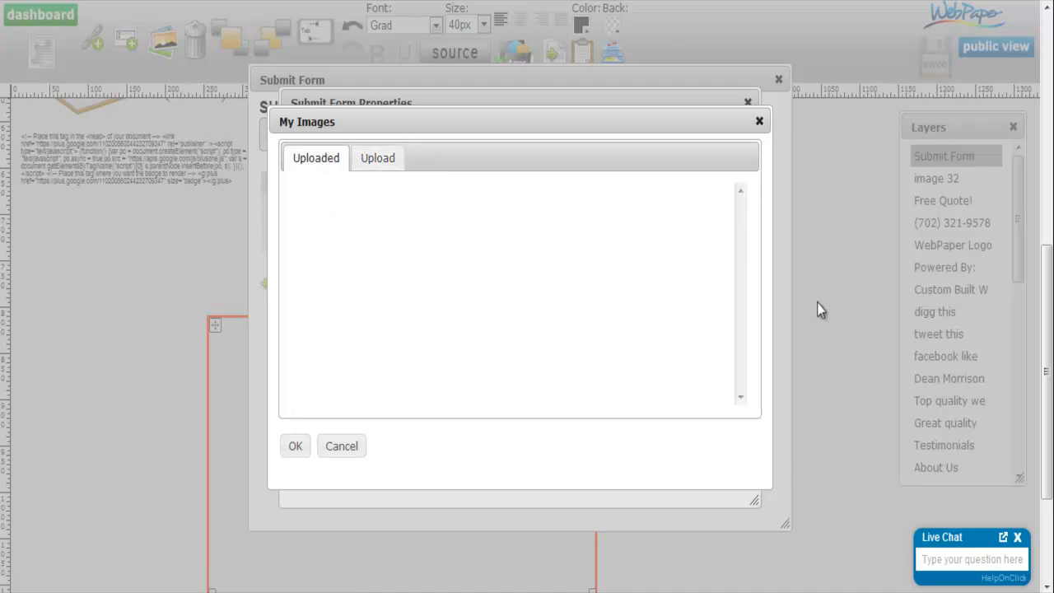
# - Assign the uploaded blue "Submit" image to the submit button, save the form properties and close the form settings
pyautogui.moveTo(744, 219); pyautogui.dragTo(743, 290)
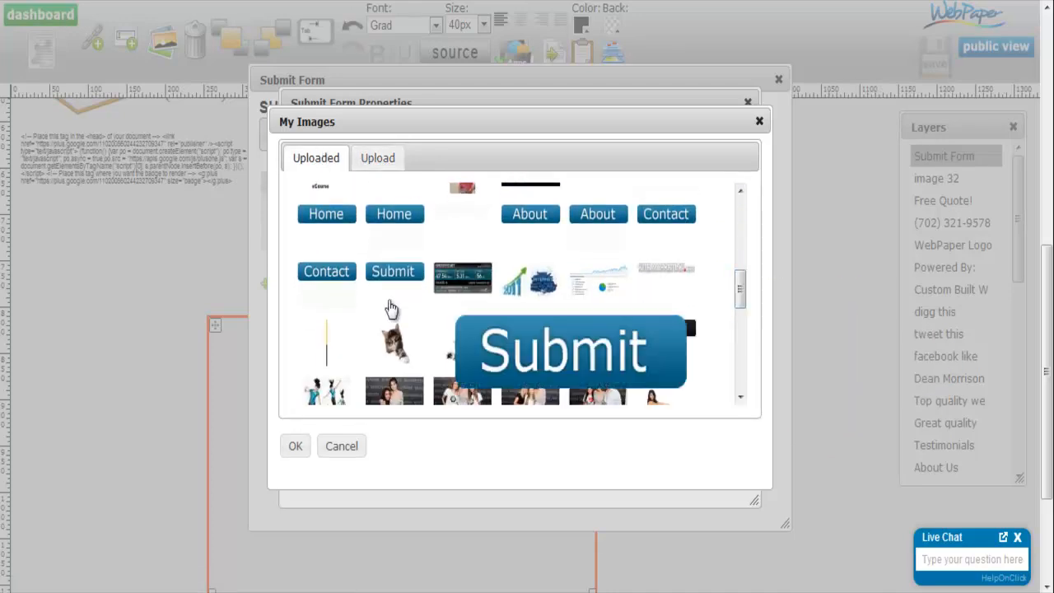
pyautogui.click(382, 279)
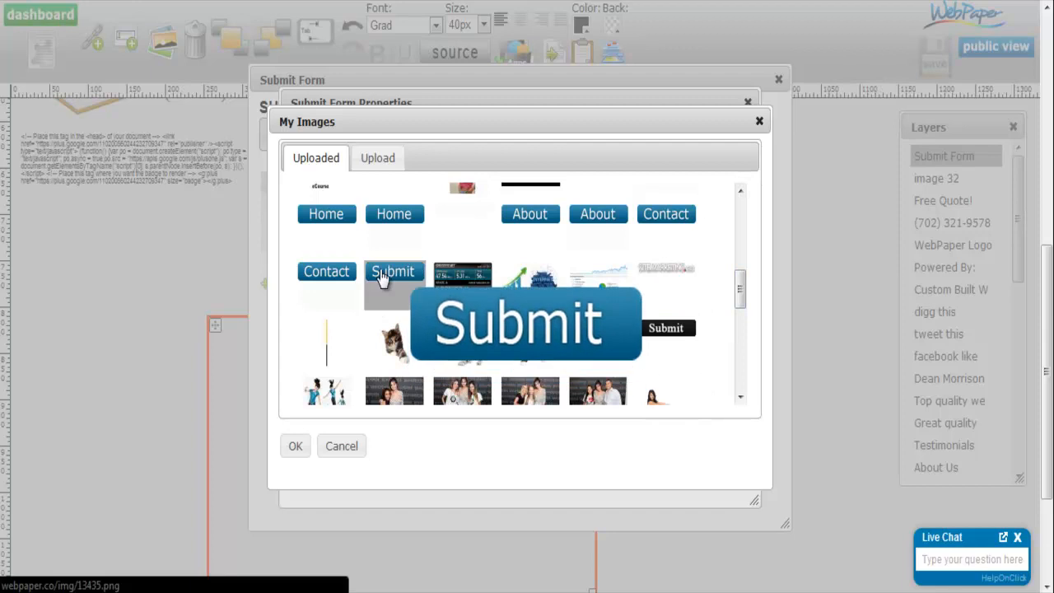
pyautogui.moveTo(690, 340)
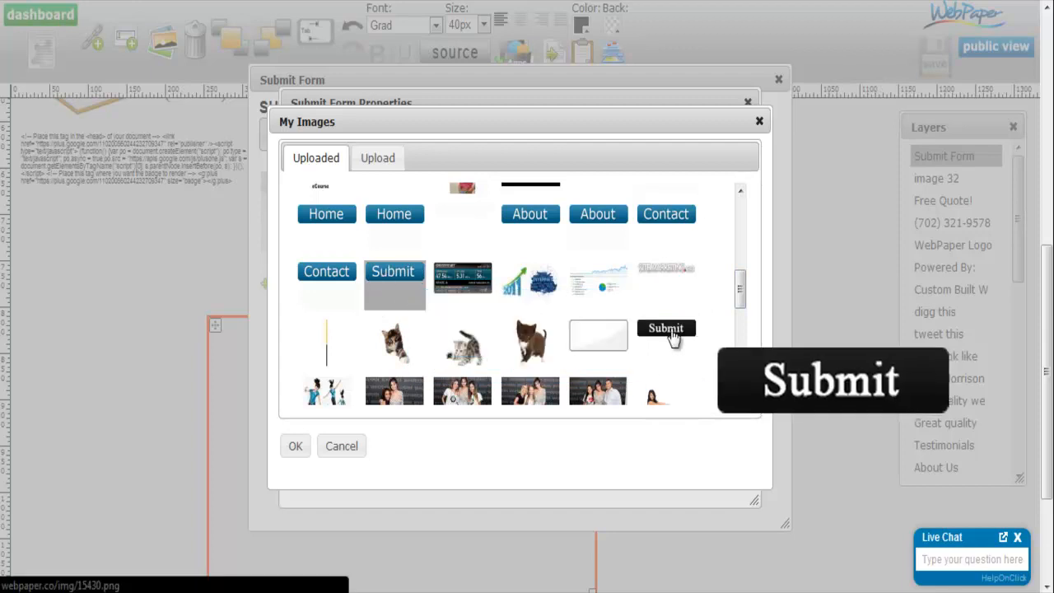
pyautogui.moveTo(463, 353)
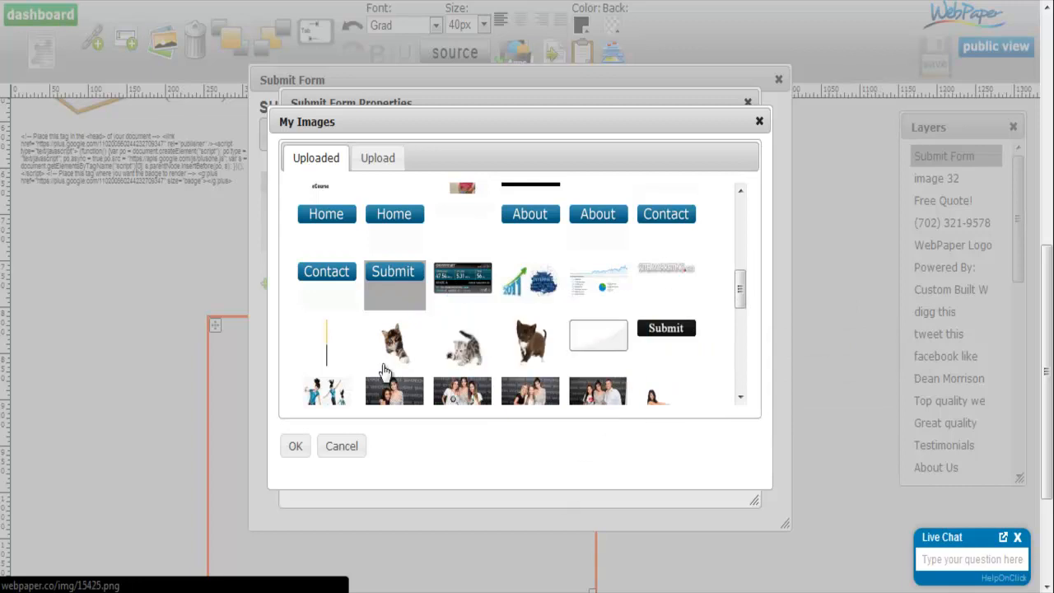
pyautogui.click(295, 446)
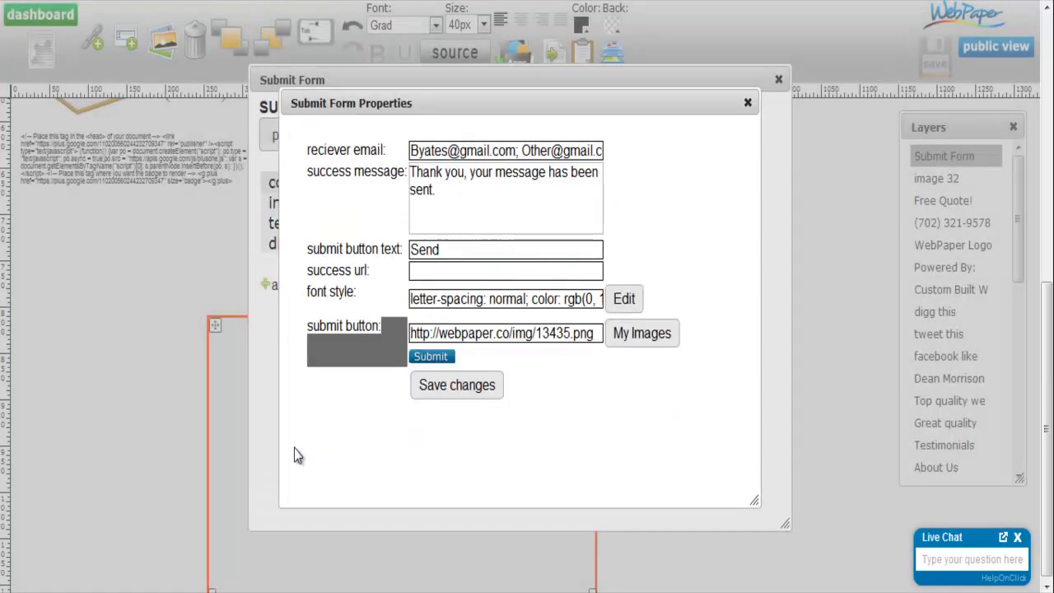
pyautogui.click(451, 387)
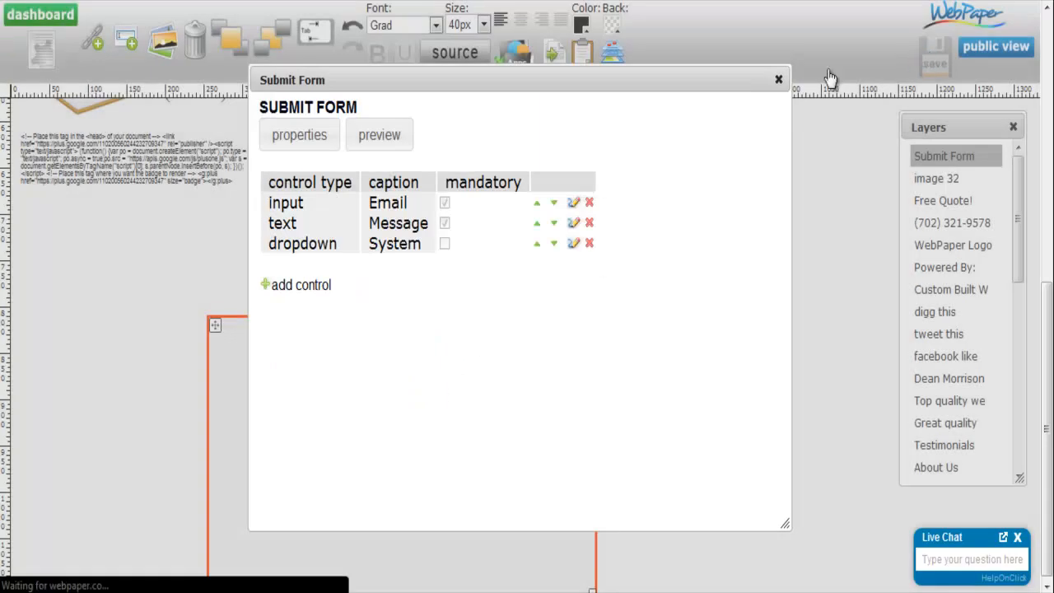
pyautogui.click(779, 80)
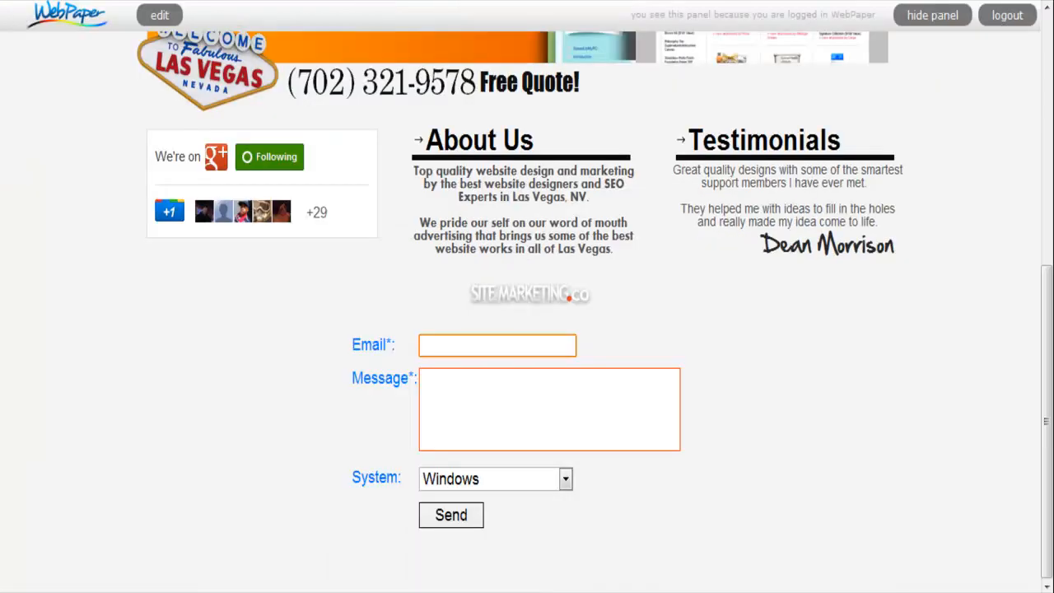